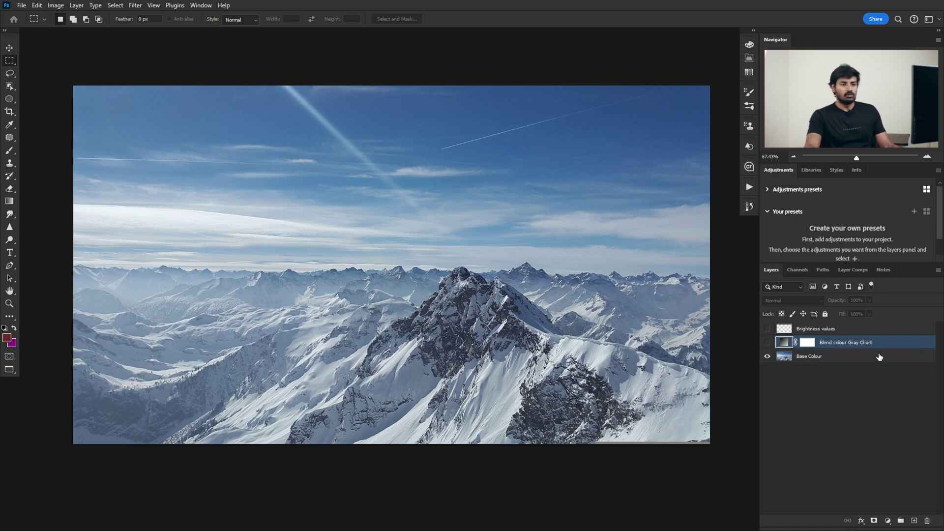
# Show and select the Blend colour Gray Chart layer above the Base Colour photo, and preview the available blend modes on it.
pyautogui.click(818, 359)
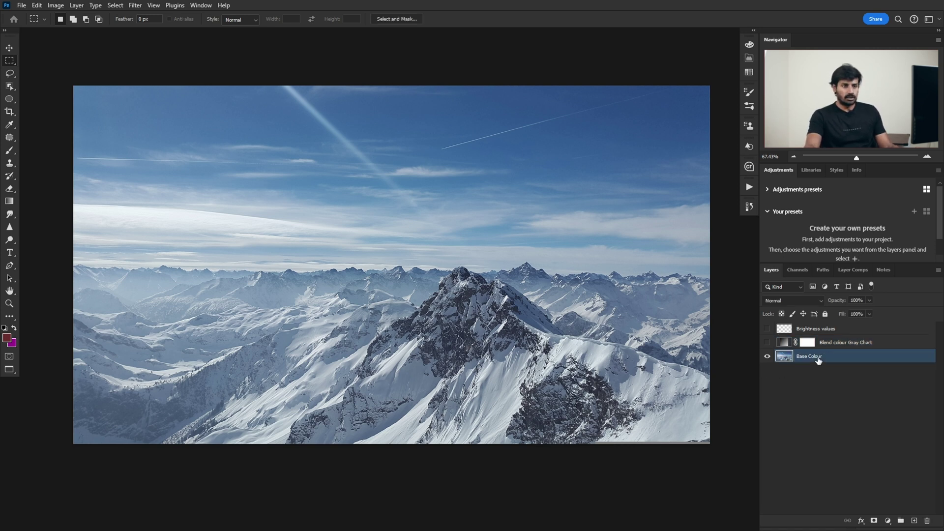
pyautogui.click(840, 345)
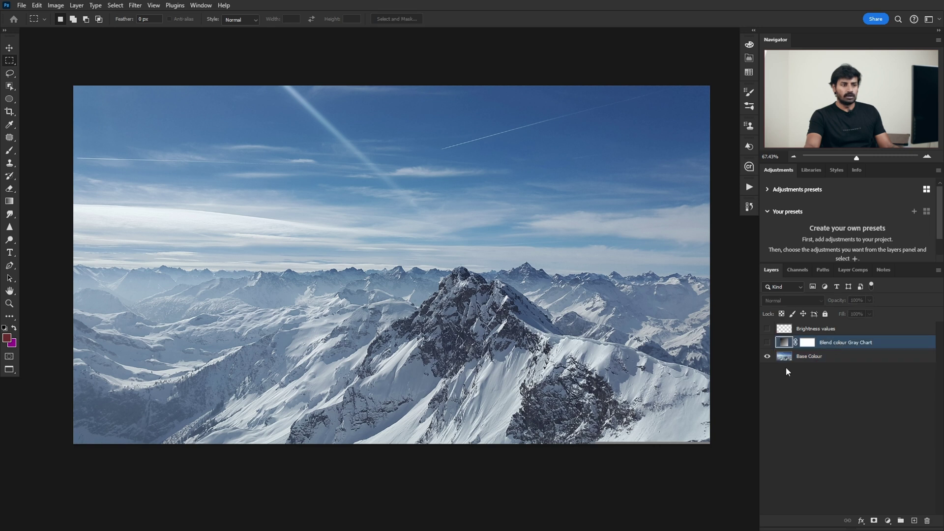
pyautogui.click(807, 358)
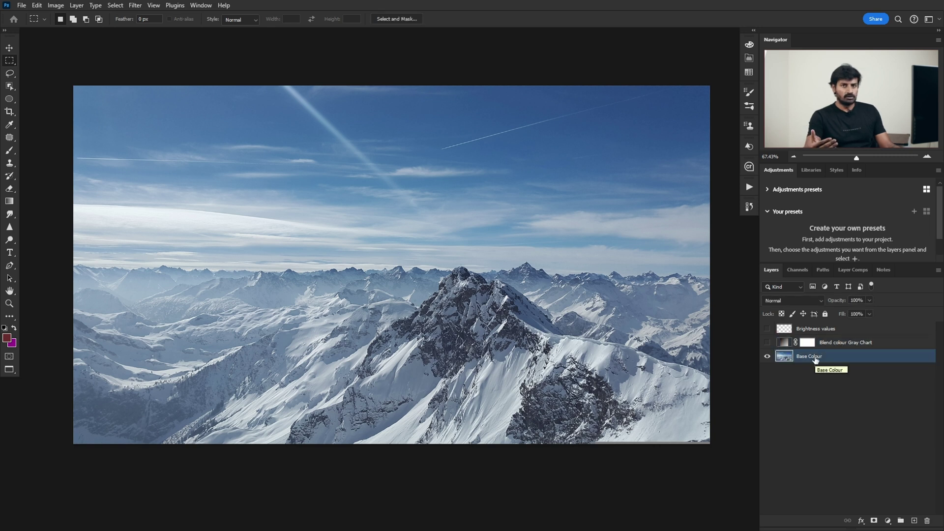
pyautogui.click(767, 342)
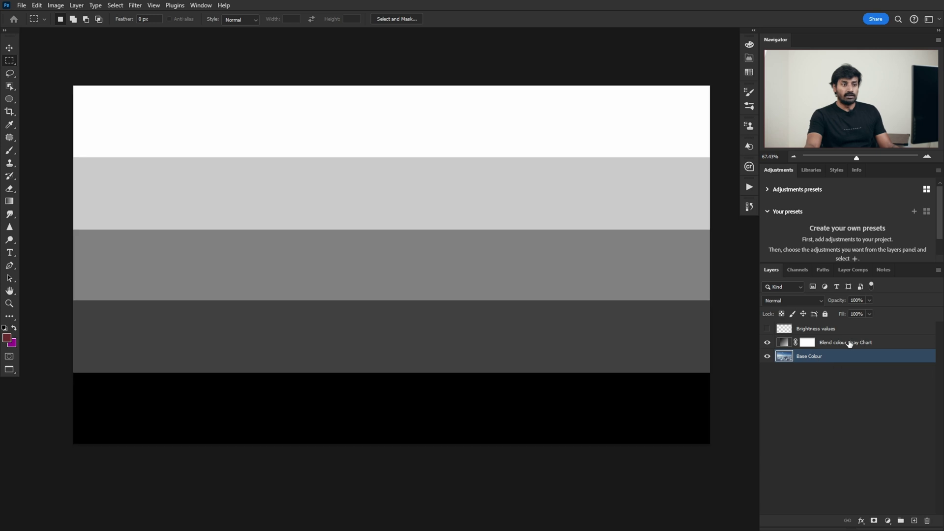
pyautogui.click(848, 345)
pyautogui.click(807, 302)
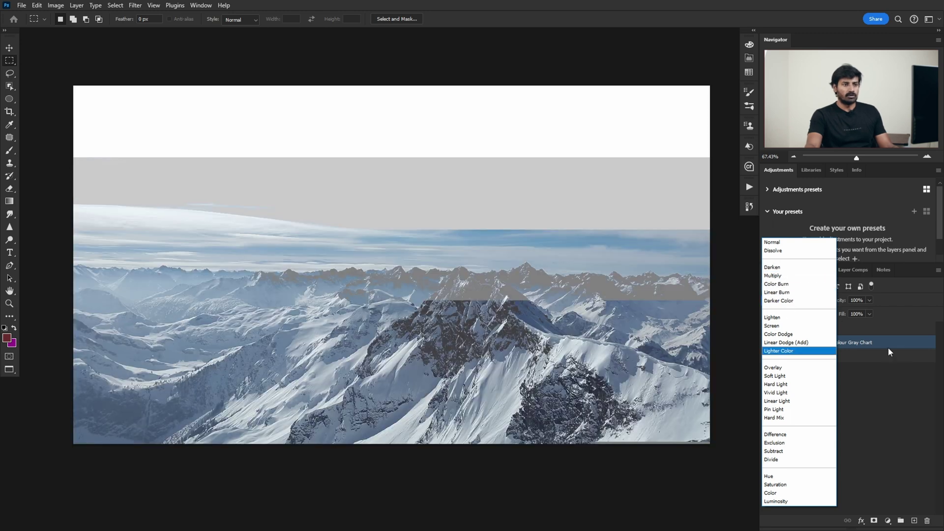
pyautogui.click(889, 349)
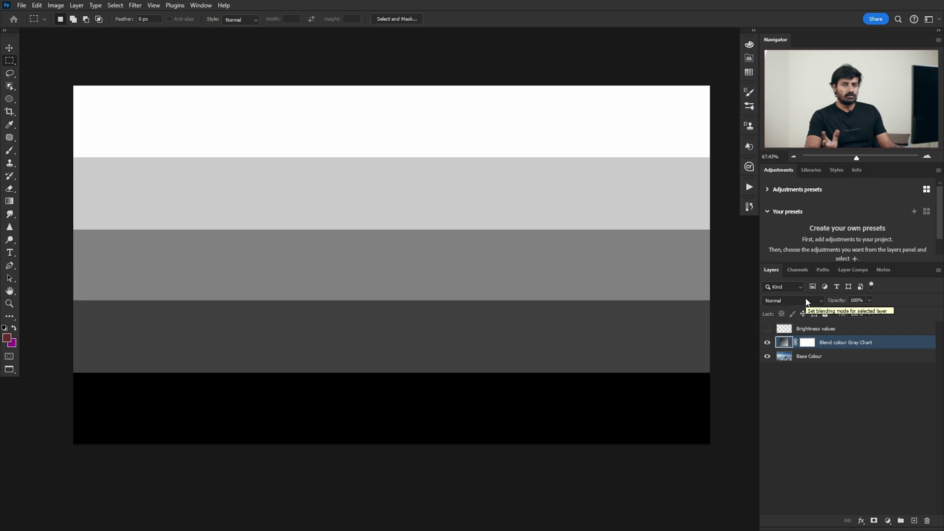
# Compare the photo with and without the gray chart, and view the Brightness values labels over the gray bands.
pyautogui.click(768, 342)
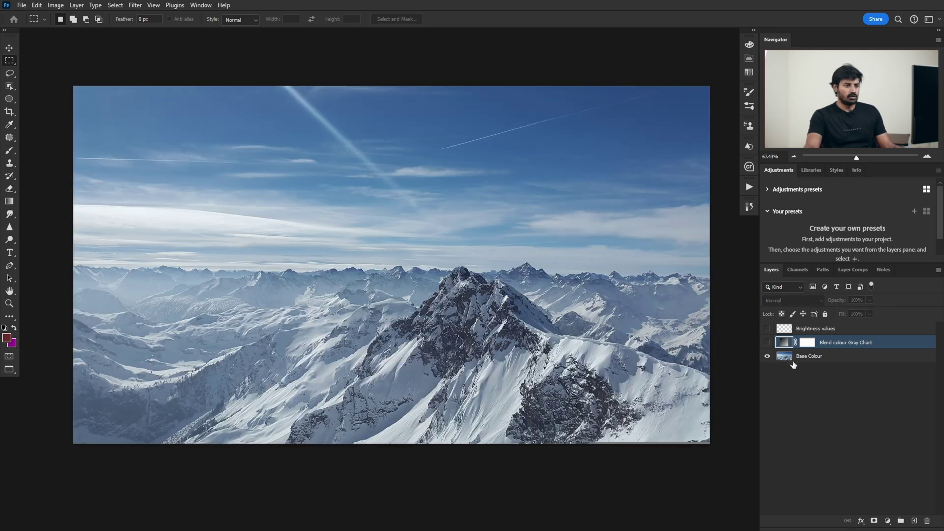
pyautogui.click(767, 343)
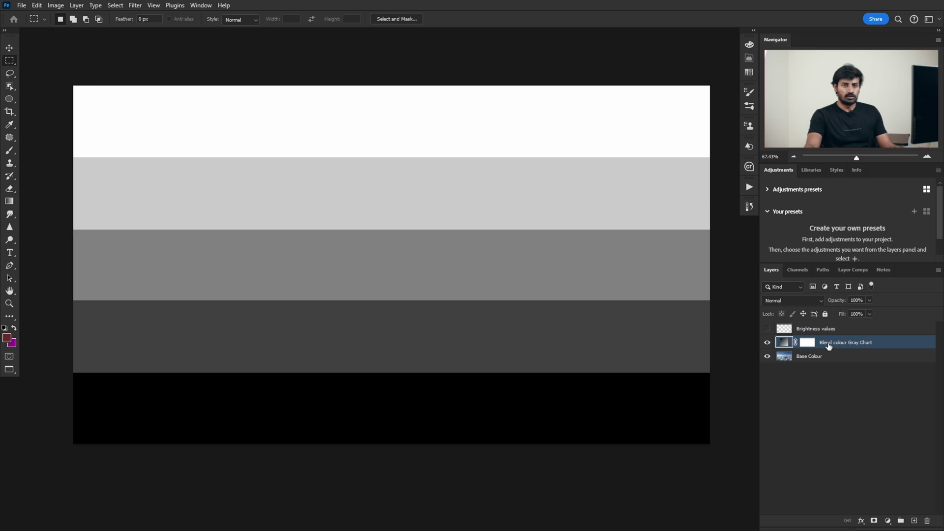
pyautogui.click(767, 329)
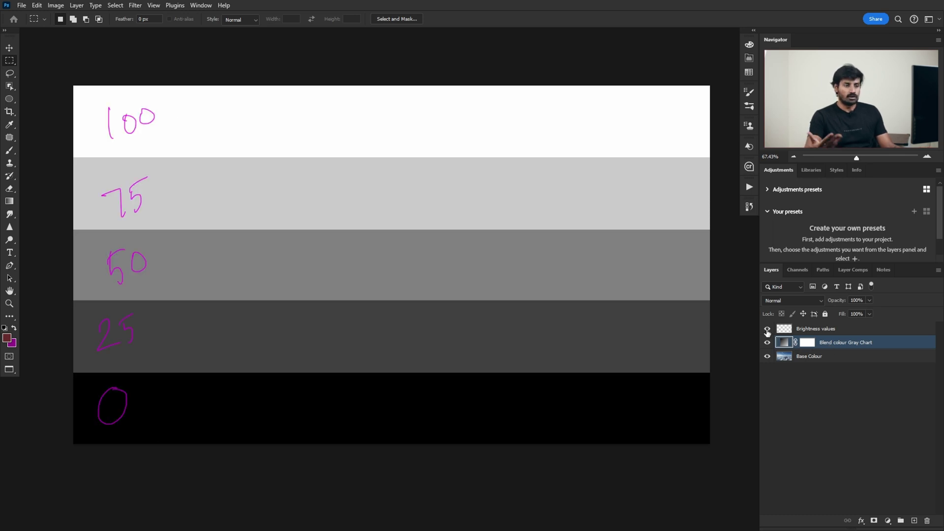
pyautogui.click(768, 329)
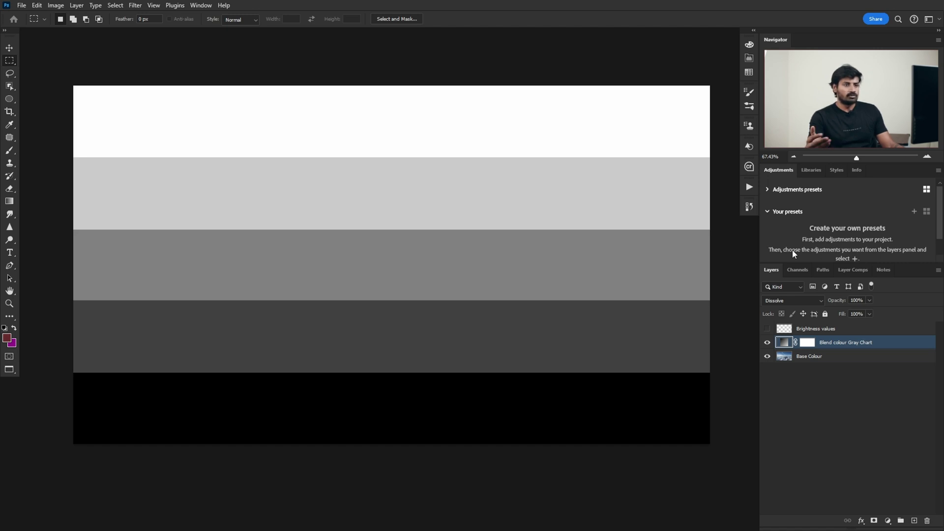
# Set the Blend colour Gray Chart layer to Dissolve mode with its opacity lowered to 50%.
pyautogui.click(870, 300)
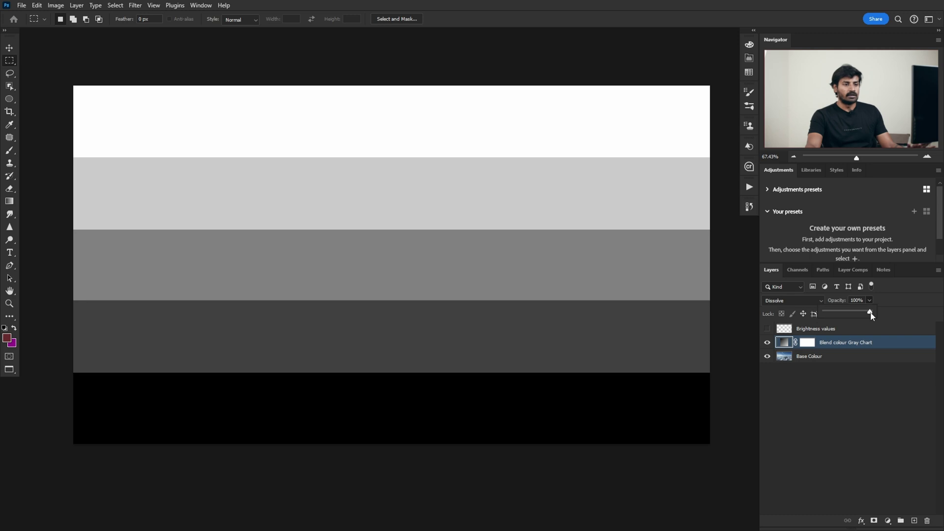
pyautogui.moveTo(869, 312); pyautogui.dragTo(849, 316)
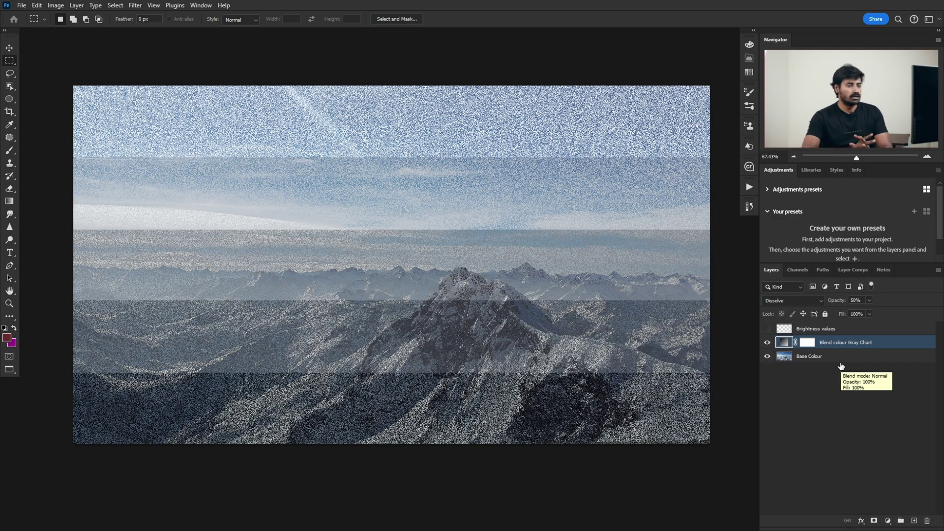
# Preview other blend modes on the Blend colour Gray Chart layer and set its mode to Darken.
pyautogui.click(815, 301)
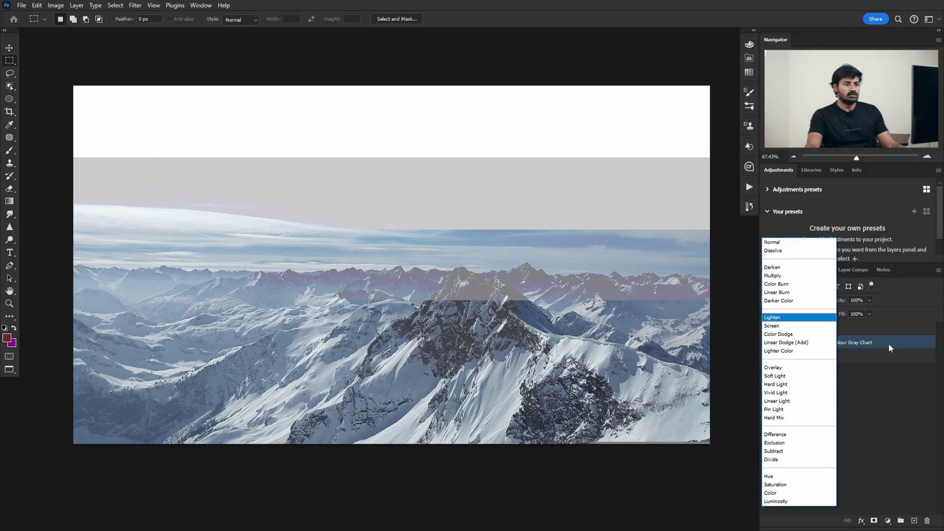
pyautogui.press('Escape')
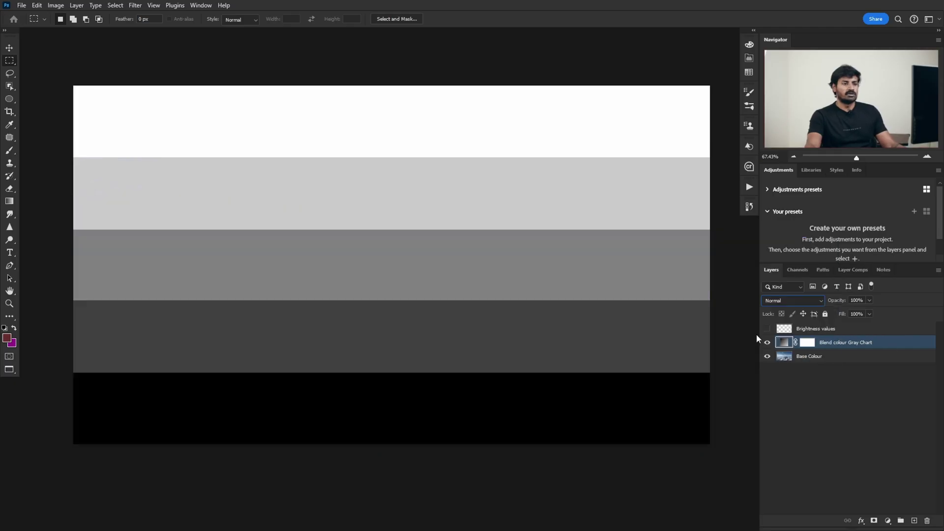
pyautogui.click(796, 300)
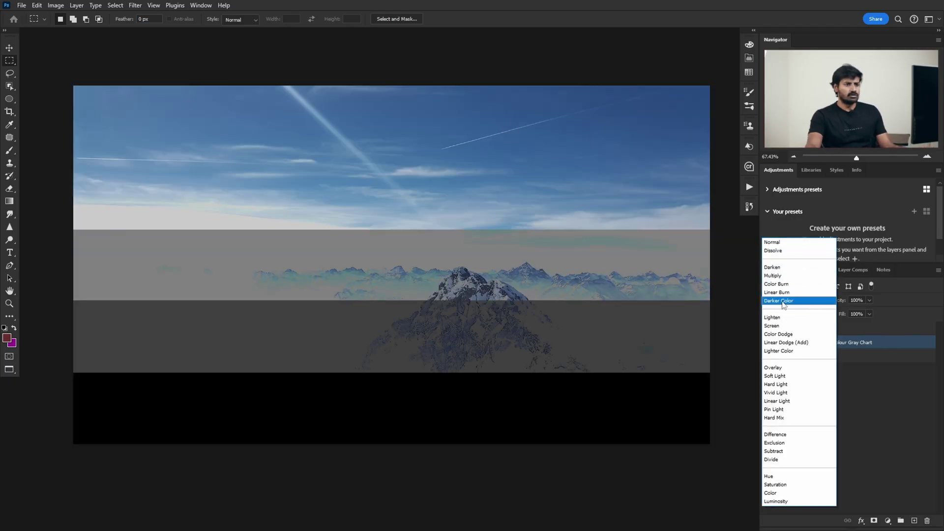
pyautogui.click(783, 267)
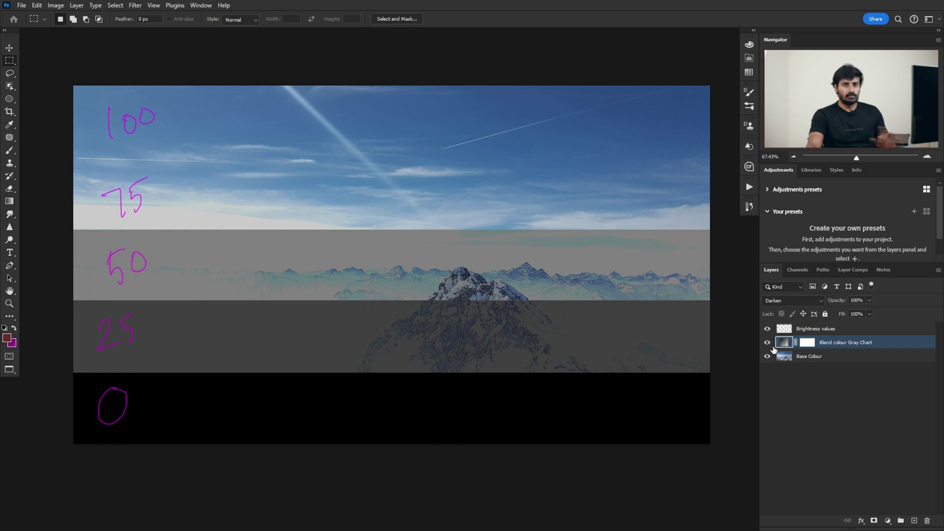
pyautogui.click(816, 297)
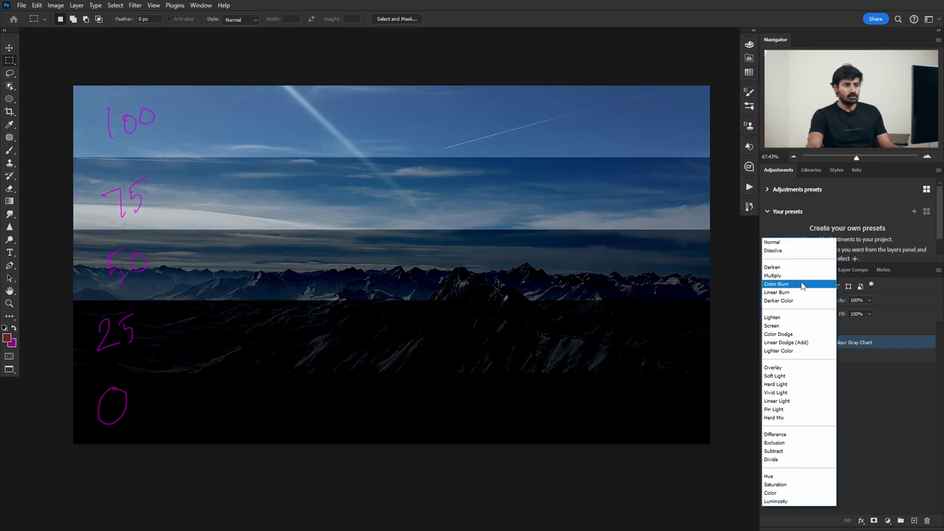
pyautogui.click(798, 271)
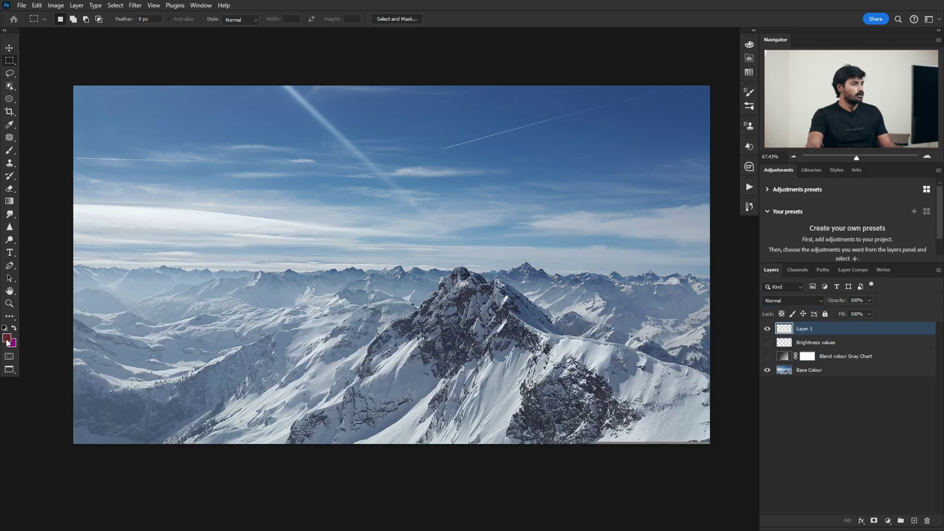
# Set the foreground colour to salmon pink f86f6f and fill the empty Layer 1 with it.
pyautogui.click(7, 340)
pyautogui.moveTo(649, 143); pyautogui.dragTo(643, 130)
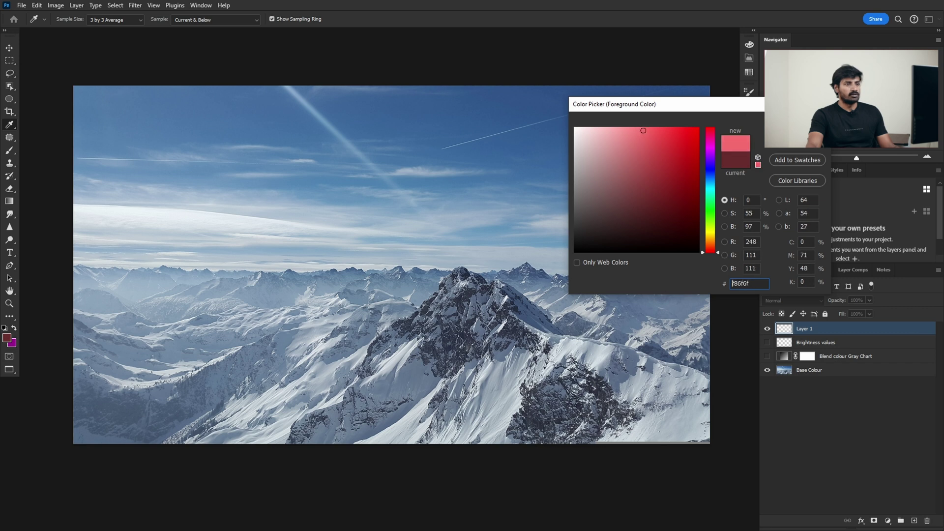
pyautogui.press('Return')
pyautogui.press('m')
pyautogui.hotkey('alt', 'BackSpace')
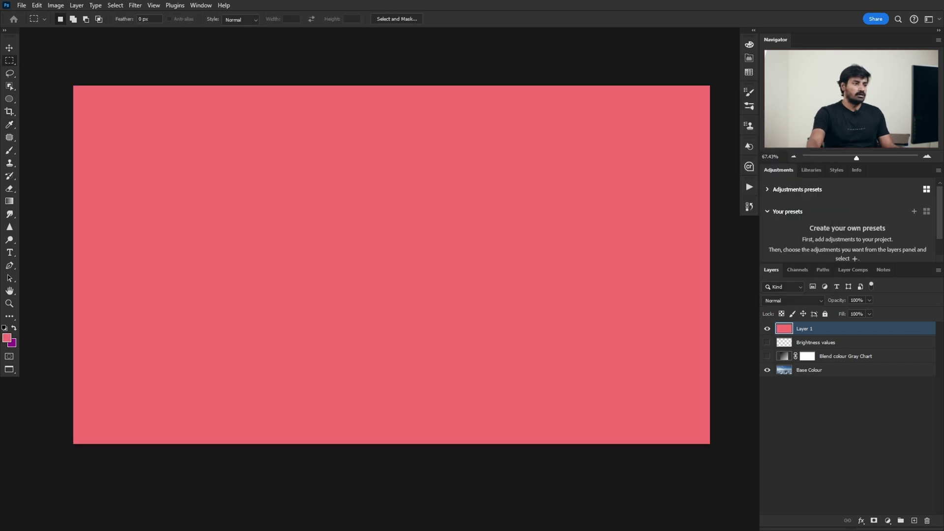
# Paint one large round purple dot on a new layer above the pink fill and set that layer to Darken.
pyautogui.click(915, 521)
pyautogui.press('b')
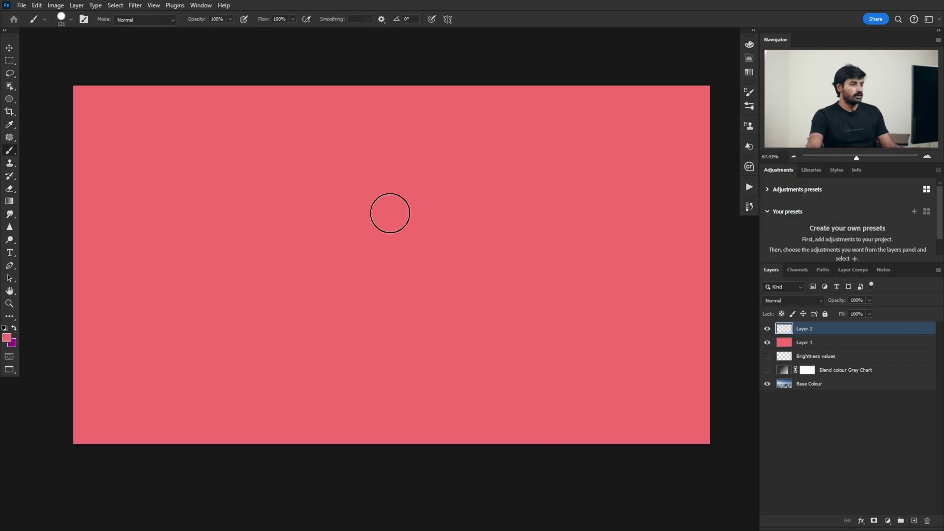
pyautogui.moveTo(390, 211); pyautogui.dragTo(422, 227)
pyautogui.press('x')
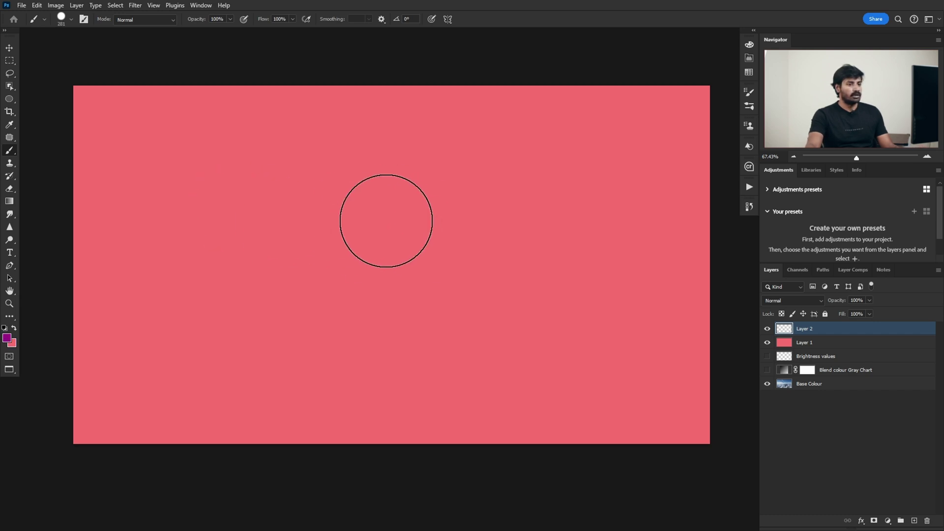
pyautogui.click(386, 220)
pyautogui.click(817, 300)
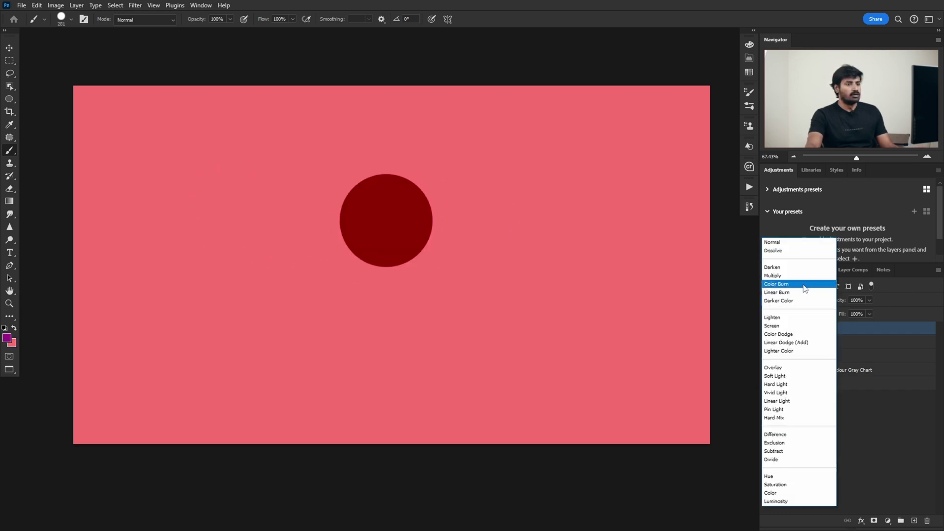
pyautogui.click(801, 272)
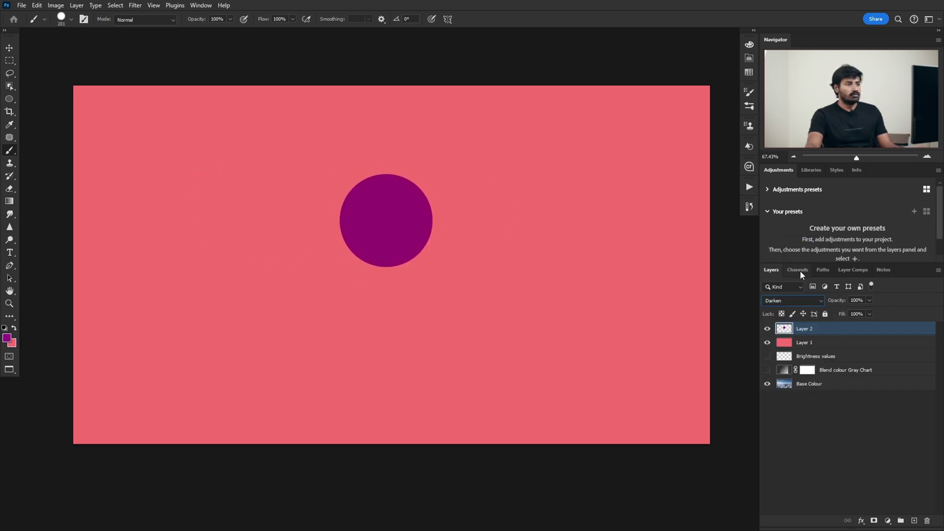
# Paint white across the lower part of the purple dot on Layer 2, and view that layer on its own.
pyautogui.click(813, 342)
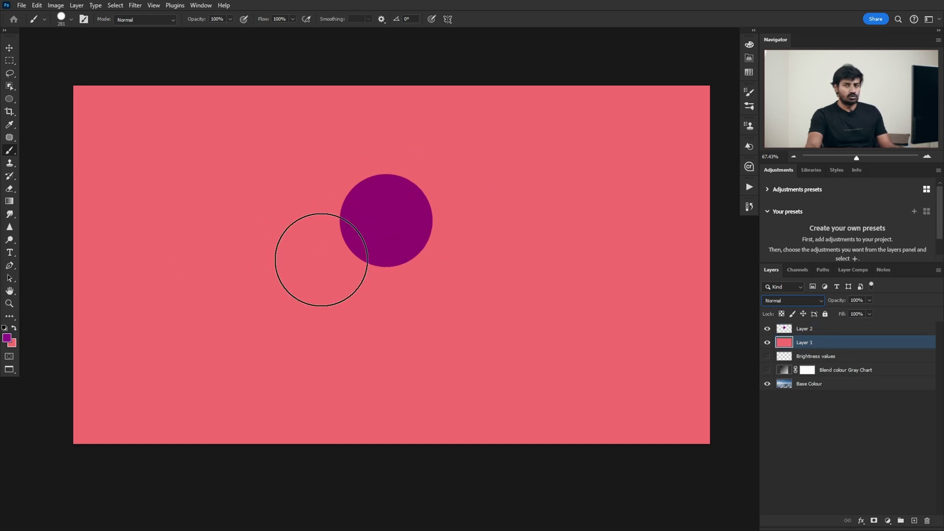
pyautogui.press('d')
pyautogui.press('x')
pyautogui.click(836, 329)
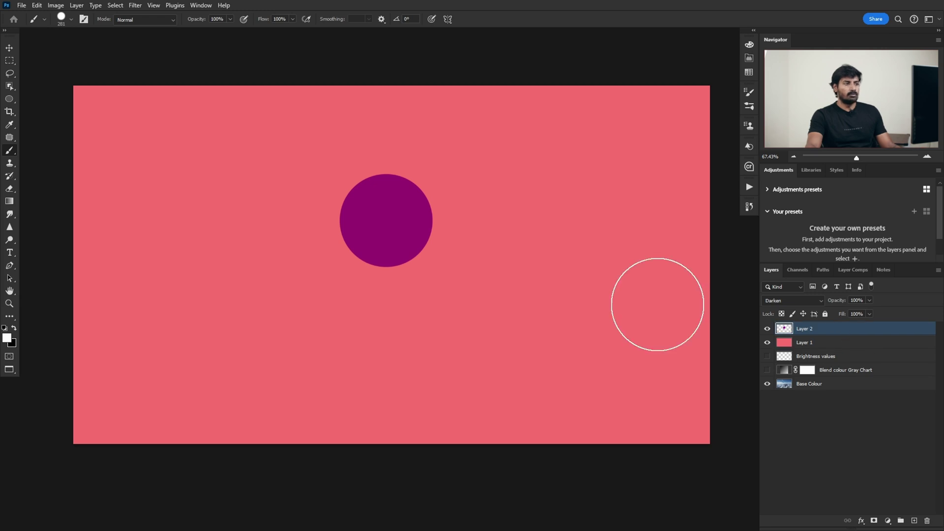
pyautogui.moveTo(344, 261); pyautogui.dragTo(413, 295)
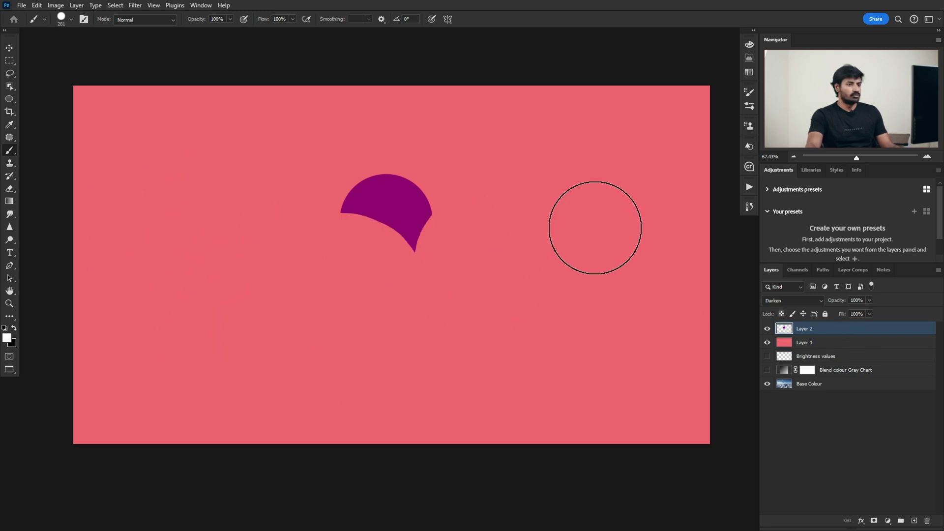
pyautogui.keyDown('alt'); pyautogui.click(768, 329); pyautogui.keyUp('alt')
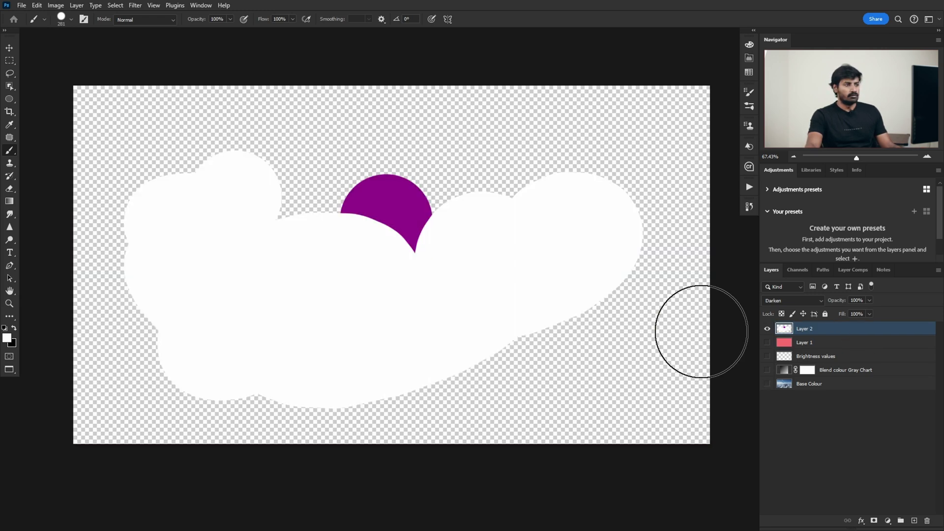
pyautogui.keyDown('alt'); pyautogui.click(768, 330); pyautogui.keyUp('alt')
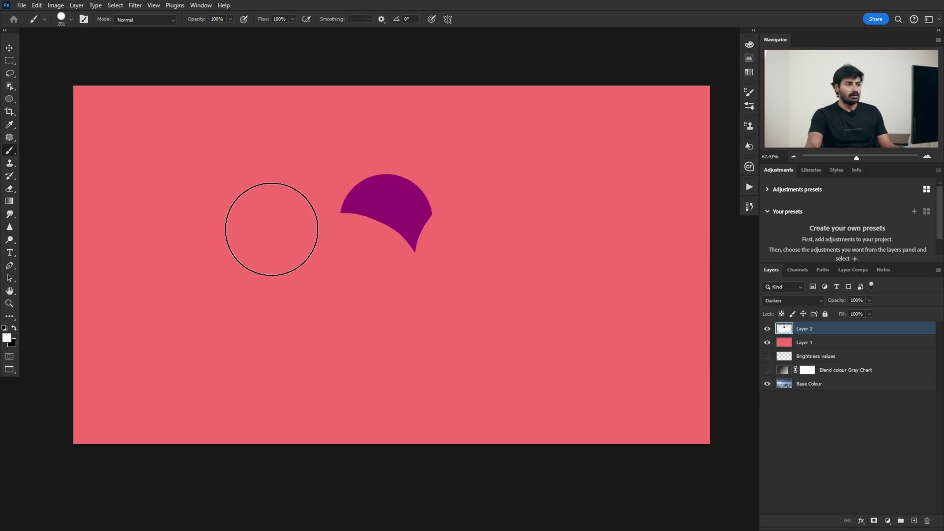
# Paint a thick black stroke beside the purple shape on Layer 2, and remove both test layers.
pyautogui.press('x')
pyautogui.moveTo(162, 178)
pyautogui.mouseDown()
pyautogui.moveTo(169, 268)
pyautogui.moveTo(240, 280)
pyautogui.mouseUp()
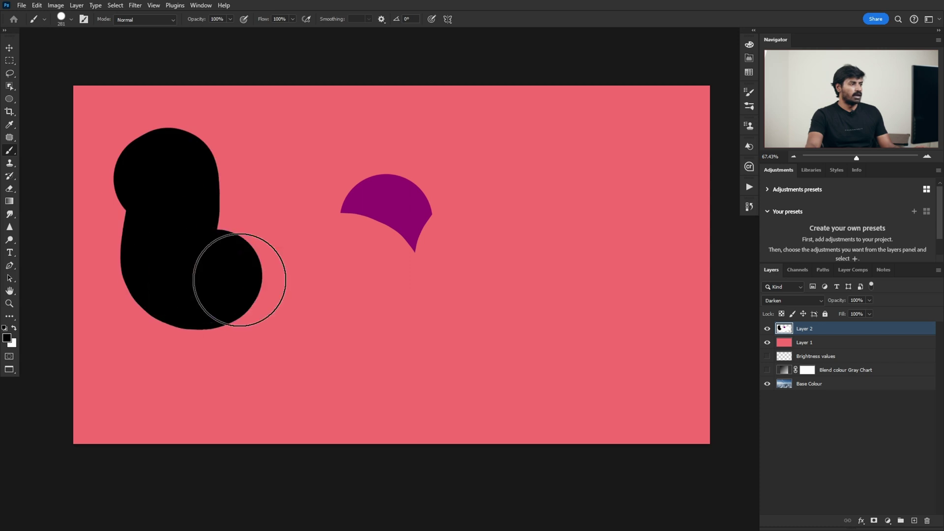
pyautogui.keyDown('shift'); pyautogui.click(836, 341); pyautogui.keyUp('shift')
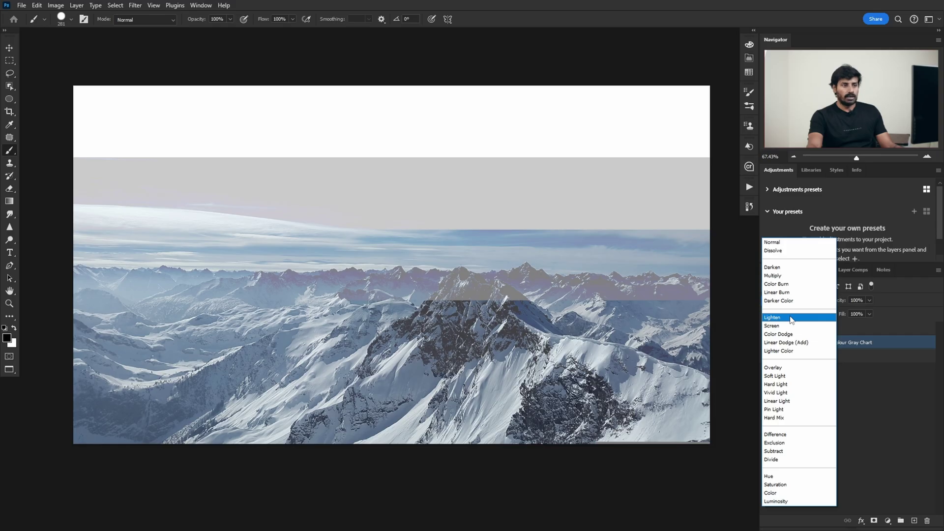
# Set the Blend colour Gray Chart layer to Lighten and toggle its visibility to compare against the base photo.
pyautogui.click(791, 319)
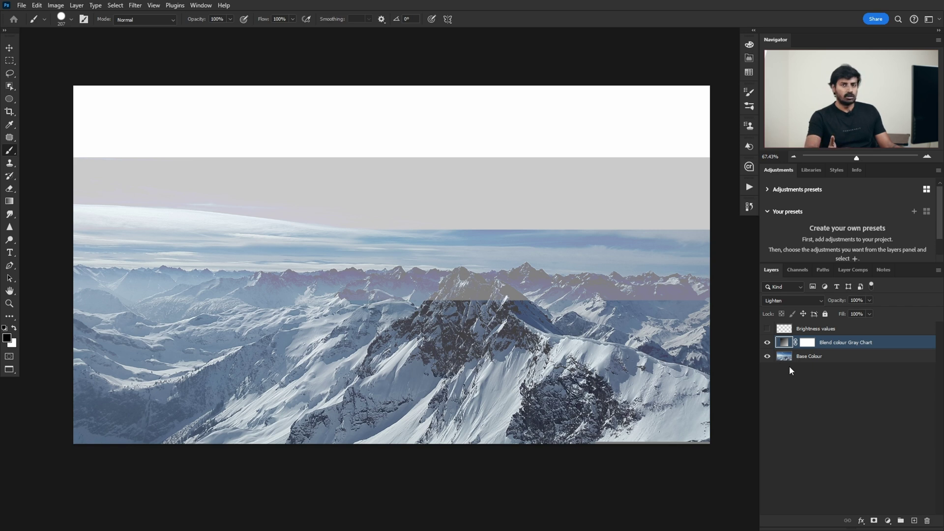
pyautogui.click(767, 342)
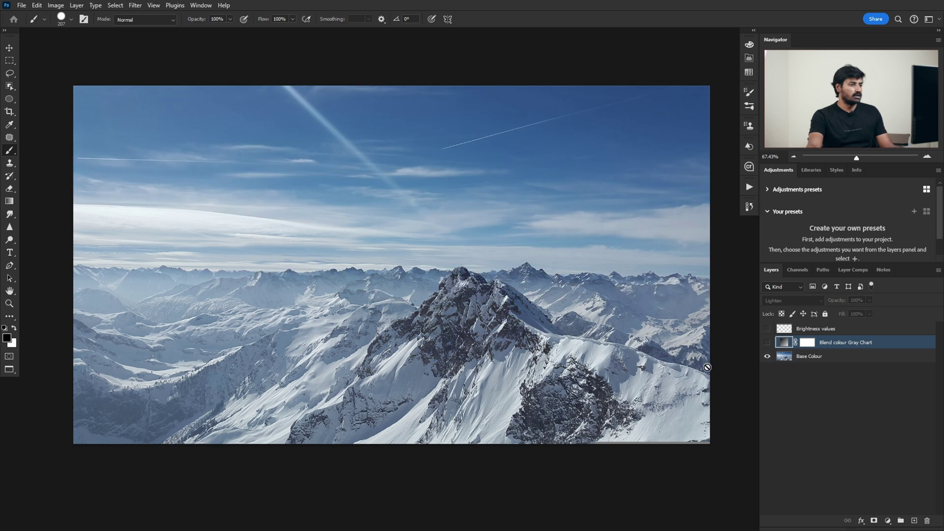
pyautogui.click(767, 343)
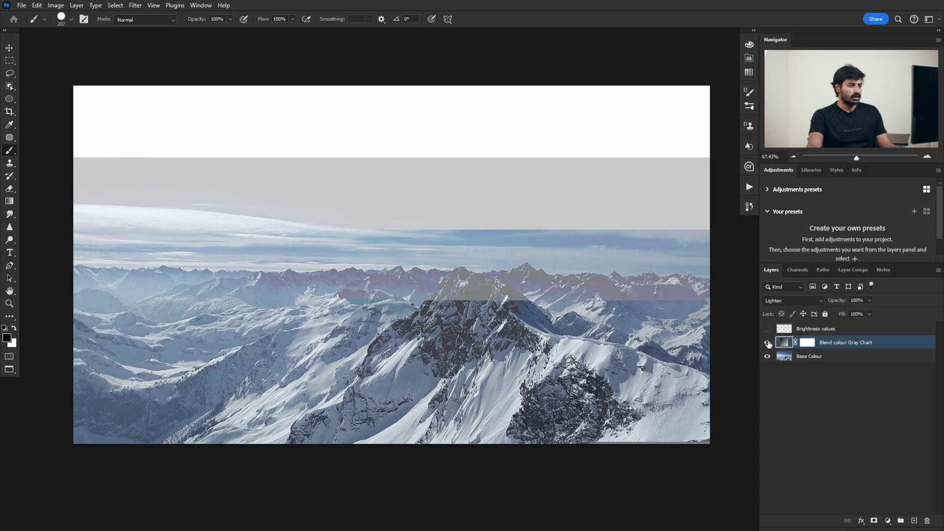
# Fill Layer 1 with the teal foreground colour and add an empty layer above it.
pyautogui.moveTo(576, 290); pyautogui.dragTo(565, 289)
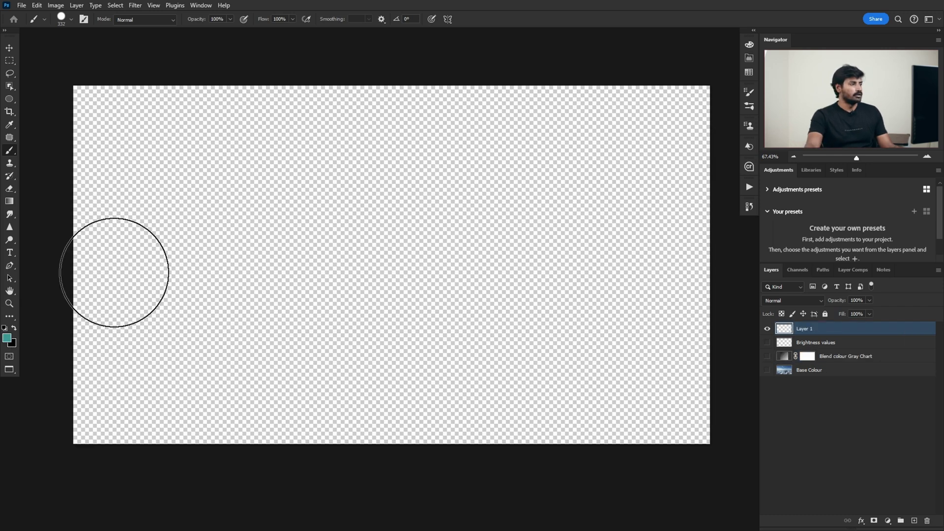
pyautogui.hotkey('alt', 'BackSpace')
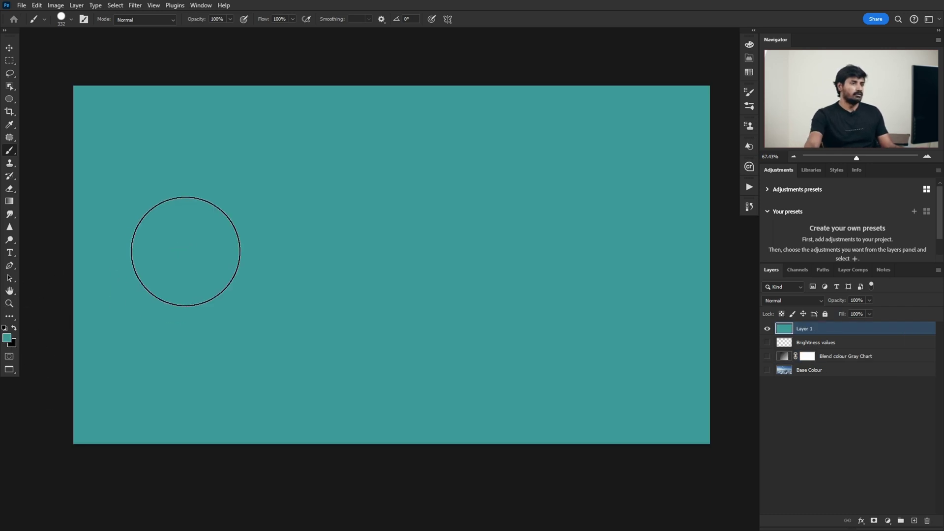
pyautogui.click(913, 520)
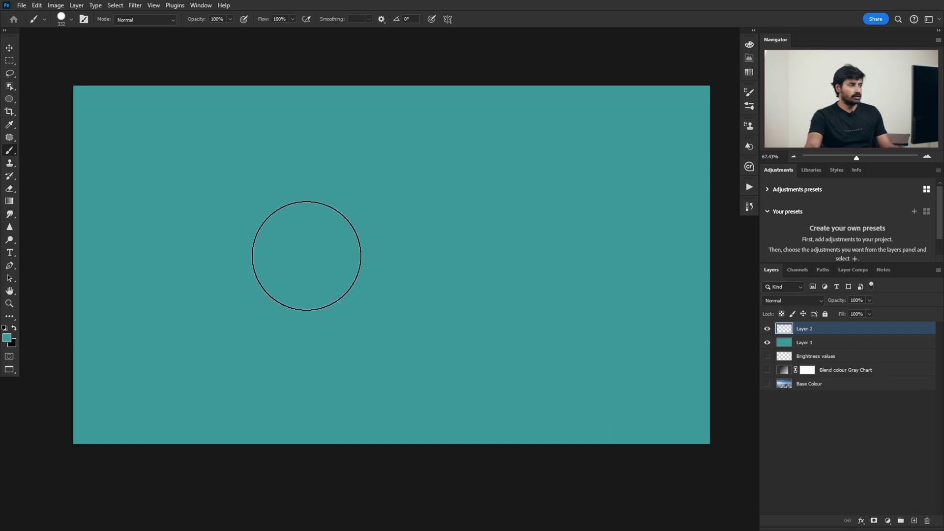
# Set the foreground colour to blue #4b5cdc and place one large round dot on the left half of Layer 2.
pyautogui.moveTo(305, 246); pyautogui.dragTo(334, 253)
pyautogui.click(7, 337)
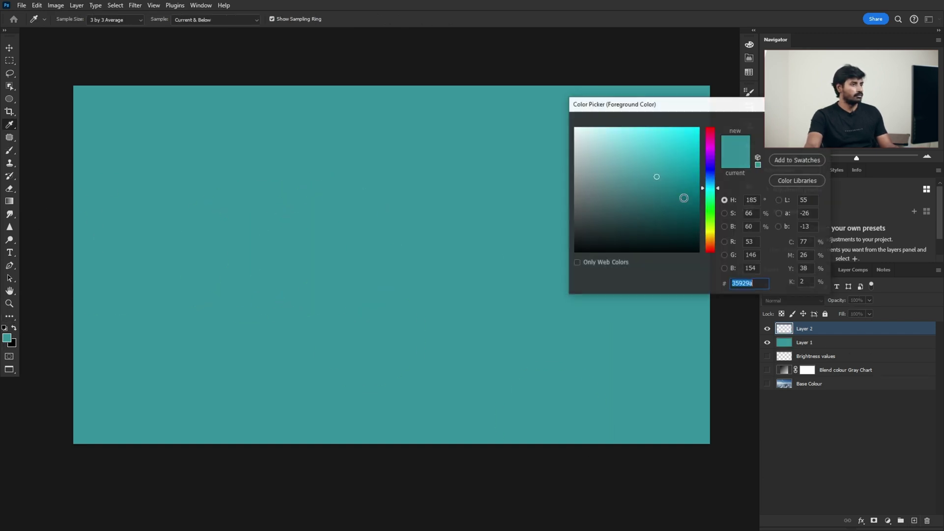
pyautogui.click(714, 177)
pyautogui.click(655, 143)
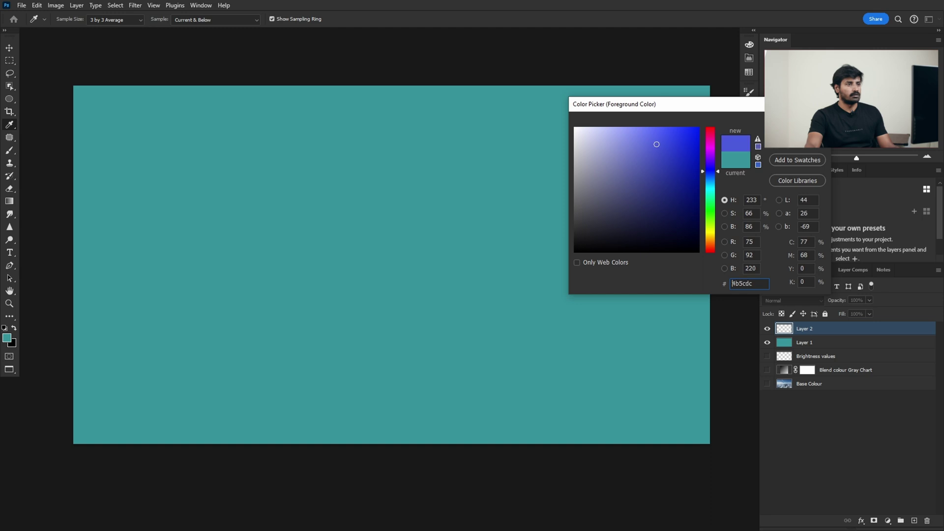
pyautogui.press('Return')
pyautogui.click(263, 254)
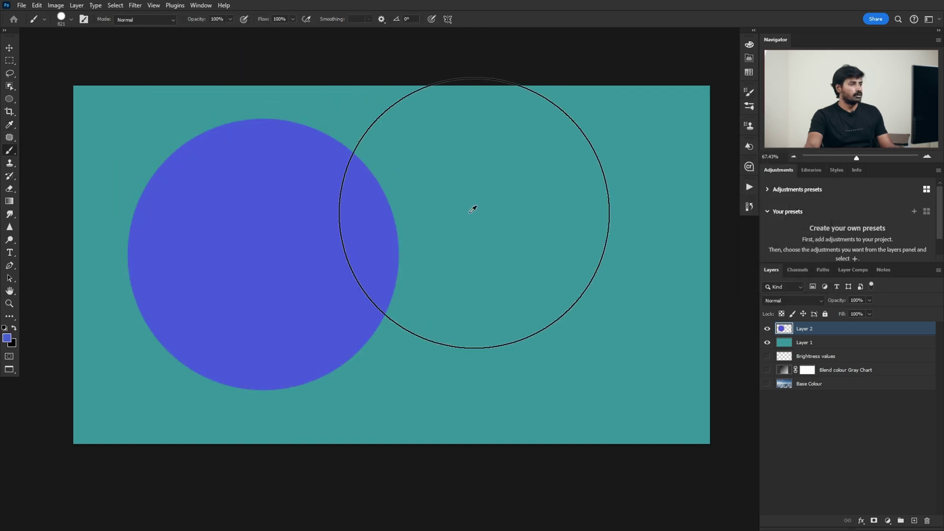
# Switch the foreground colour to a light mint green and place a slightly smaller round dot beside the blue one on Layer 2.
pyautogui.moveTo(474, 211); pyautogui.dragTo(392, 210)
pyautogui.click(7, 338)
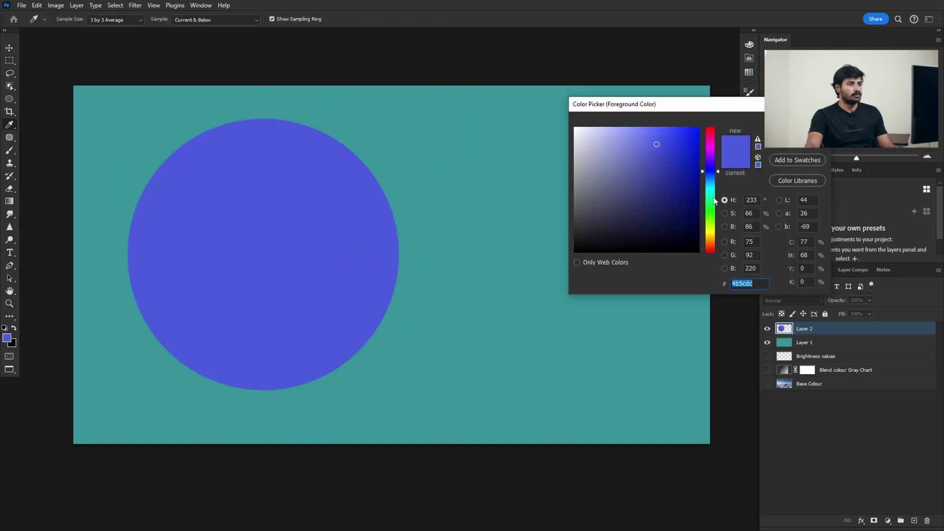
pyautogui.click(710, 198)
pyautogui.press('Return')
pyautogui.moveTo(567, 223); pyautogui.dragTo(584, 263)
pyautogui.click(562, 260)
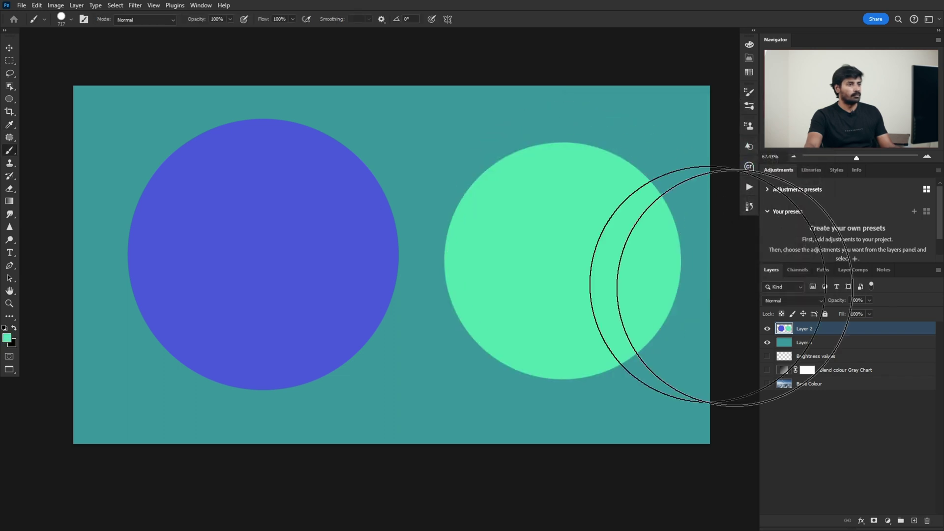
# Set the blend mode of Layer 2 with the two dots to Multiply over the teal fill.
pyautogui.click(816, 299)
pyautogui.click(787, 273)
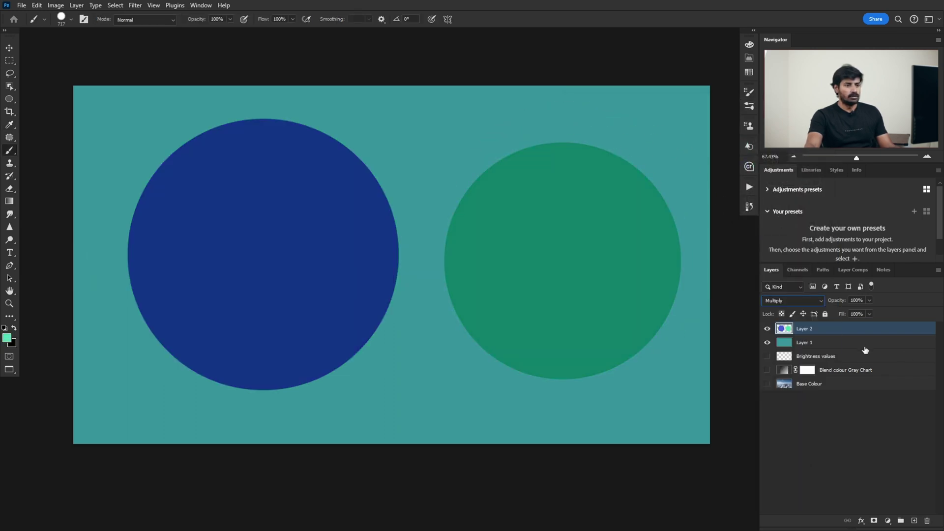
pyautogui.click(843, 345)
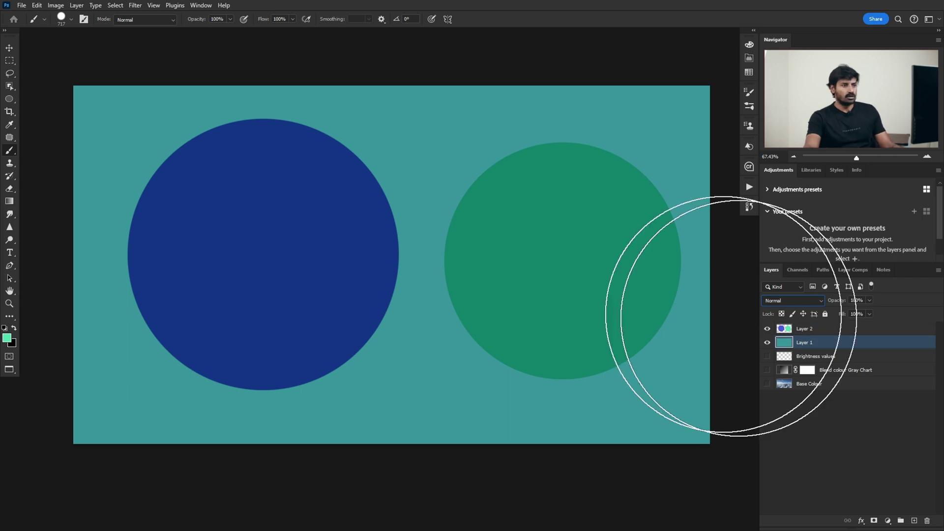
pyautogui.click(833, 332)
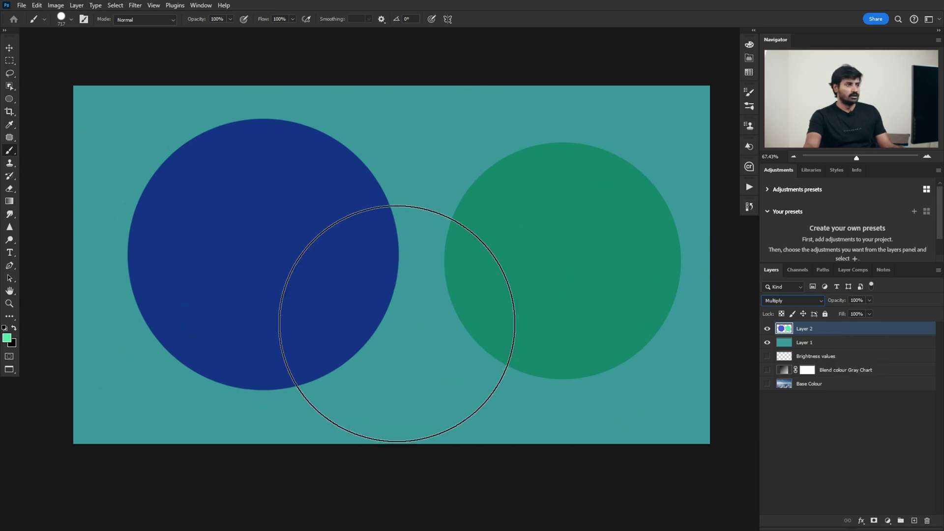
# Toggle the teal Layer 1's visibility to compare the dots' original and multiplied colours, and delete both test layers.
pyautogui.click(767, 343)
pyautogui.click(768, 343)
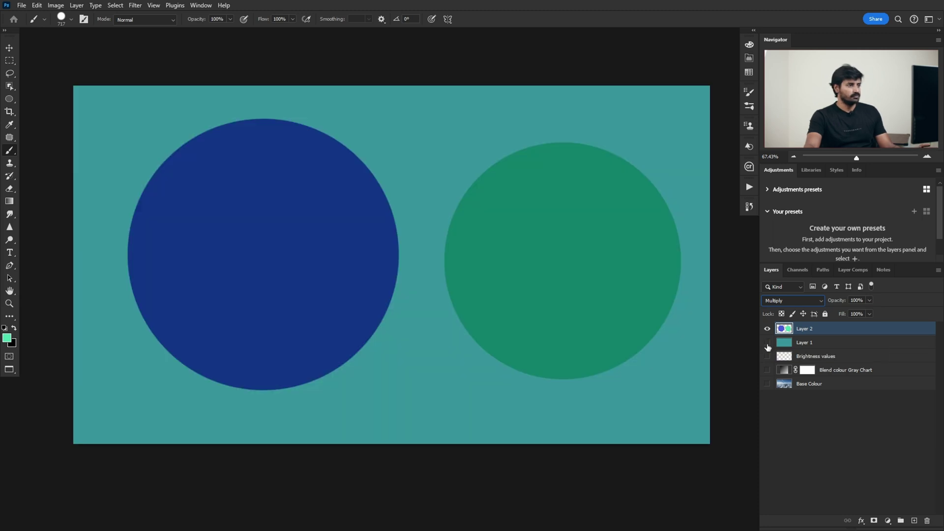
pyautogui.click(767, 343)
pyautogui.click(767, 343)
pyautogui.keyDown('shift'); pyautogui.click(847, 343); pyautogui.keyUp('shift')
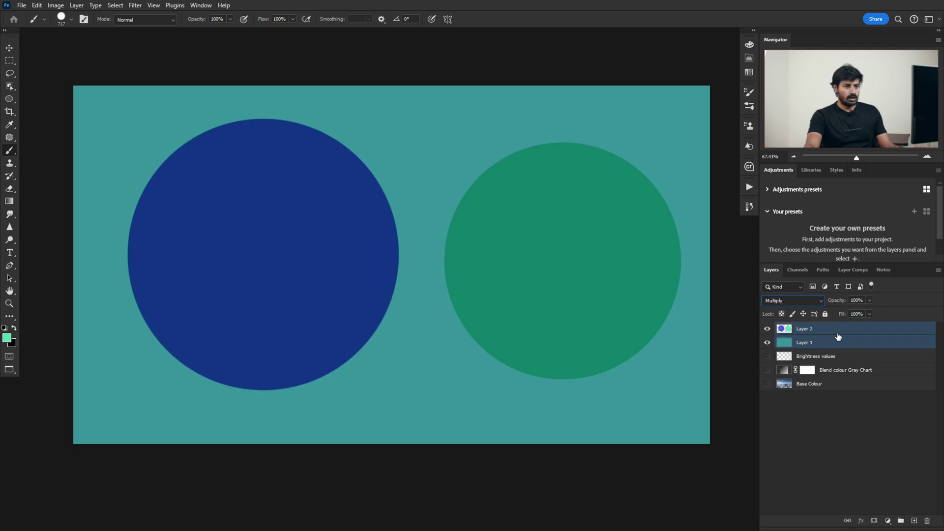
pyautogui.moveTo(839, 336); pyautogui.dragTo(927, 520)
# Duplicate the Base Colour layer, make both photo layers visible, and set the copy to Multiply.
pyautogui.click(886, 362)
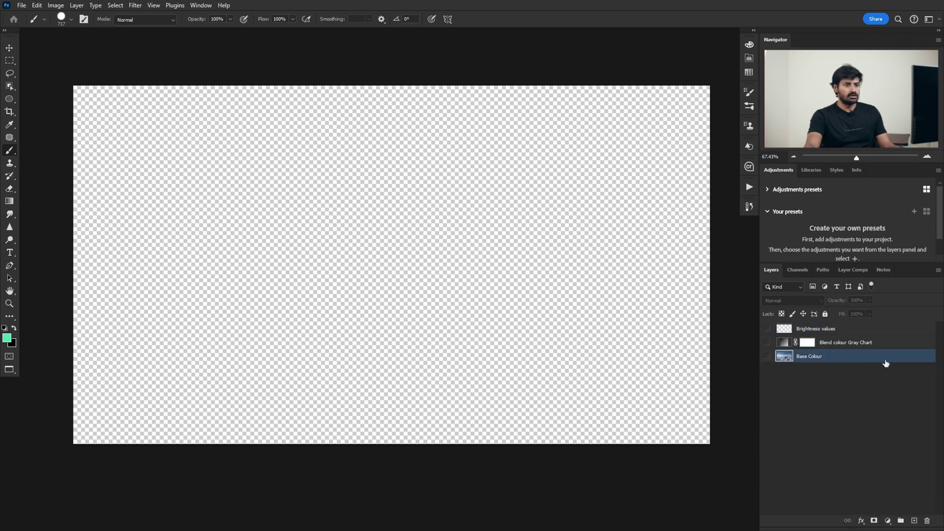
pyautogui.hotkey('ctrl', 'j')
pyautogui.click(767, 357)
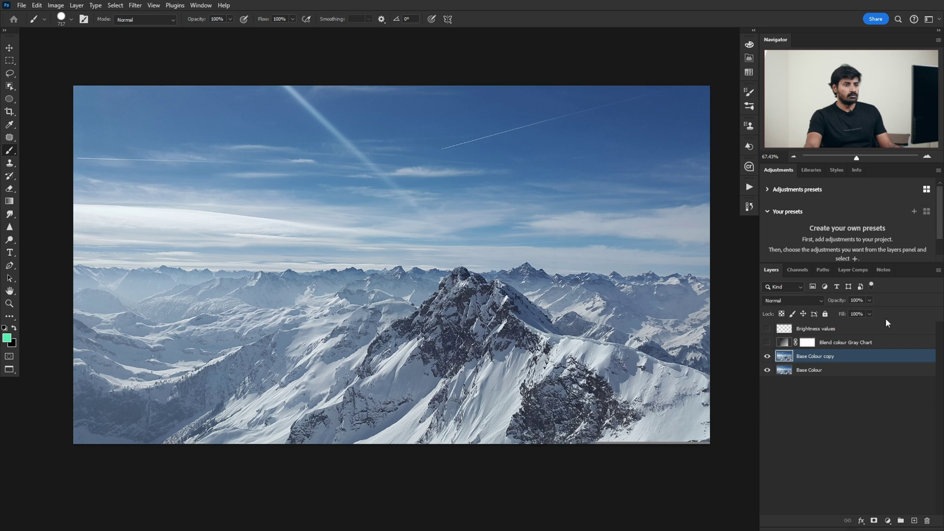
pyautogui.click(803, 299)
pyautogui.press('Escape')
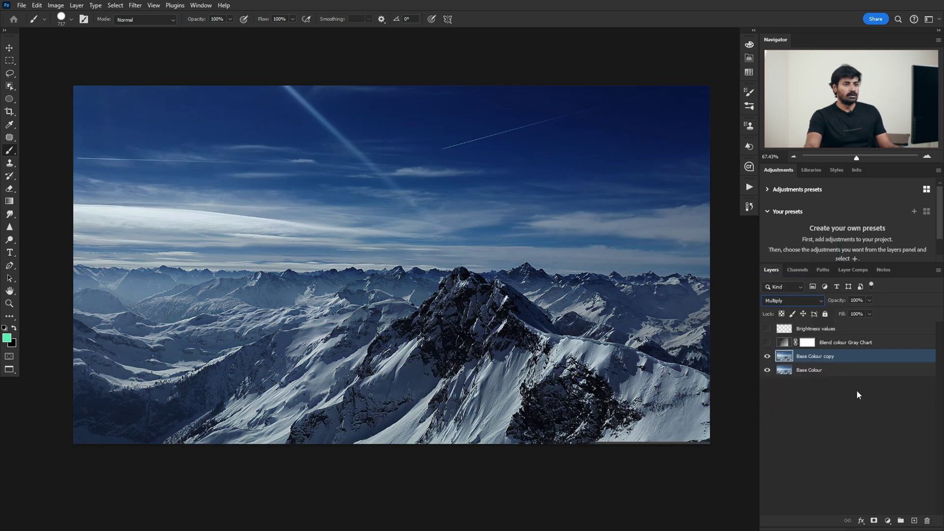
# Delete the Base Colour copy that is set to Multiply.
pyautogui.click(855, 373)
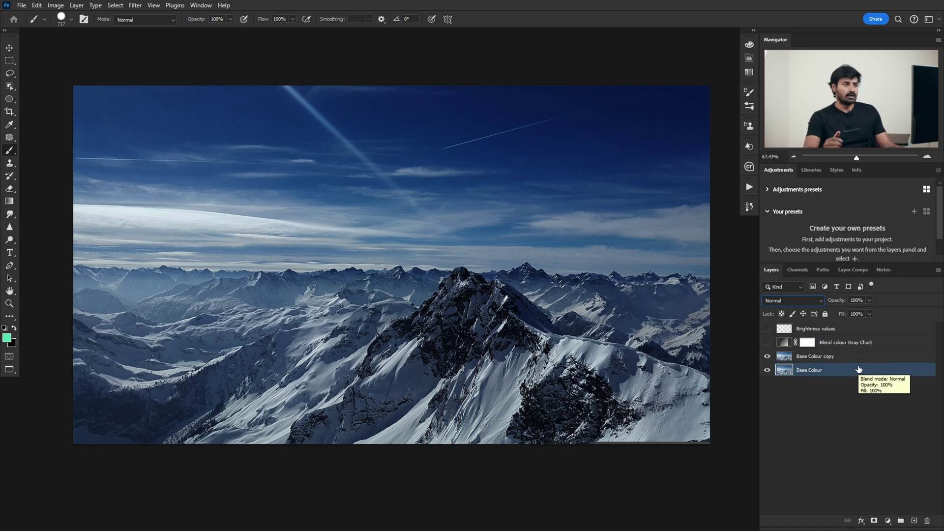
pyautogui.click(837, 358)
pyautogui.press('Delete')
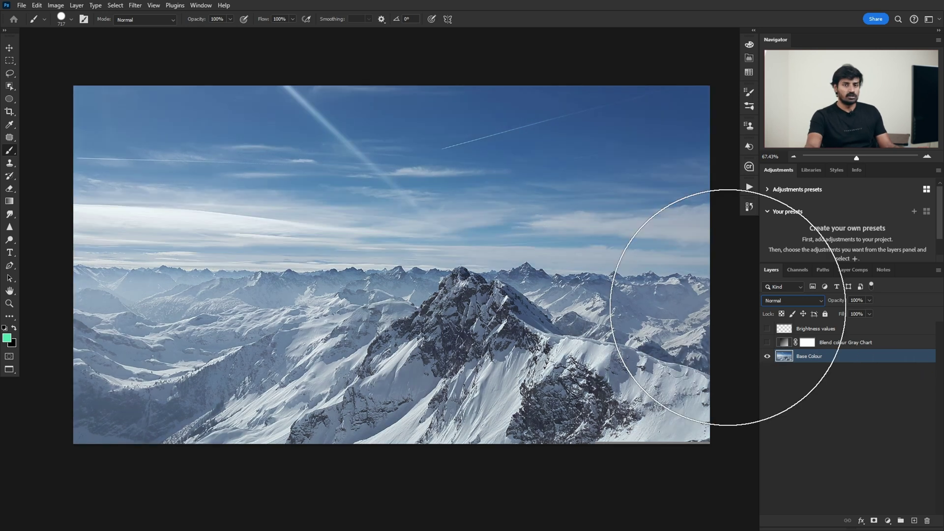
pyautogui.hotkey('ctrl', 'j')
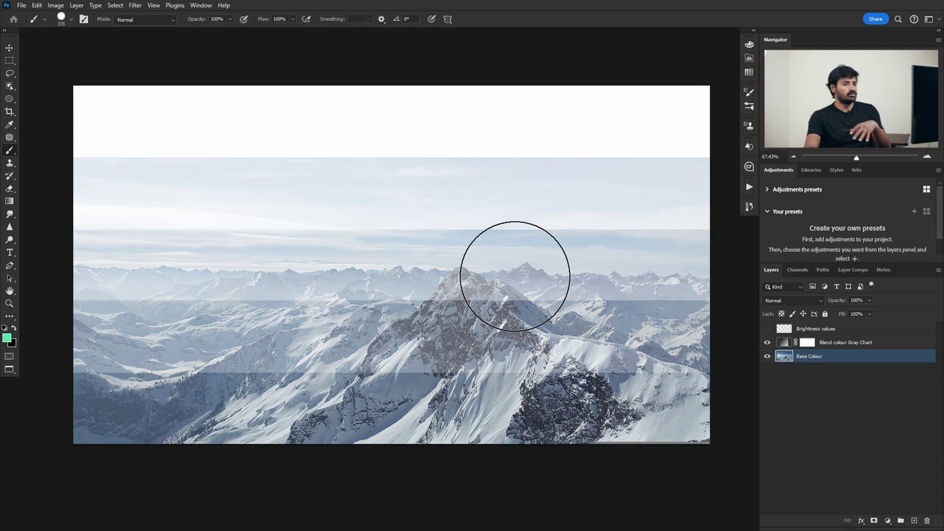
# Toggle the visibility of the Blend colour Gray Chart layer in Screen mode to compare it with the base photo.
pyautogui.click(836, 343)
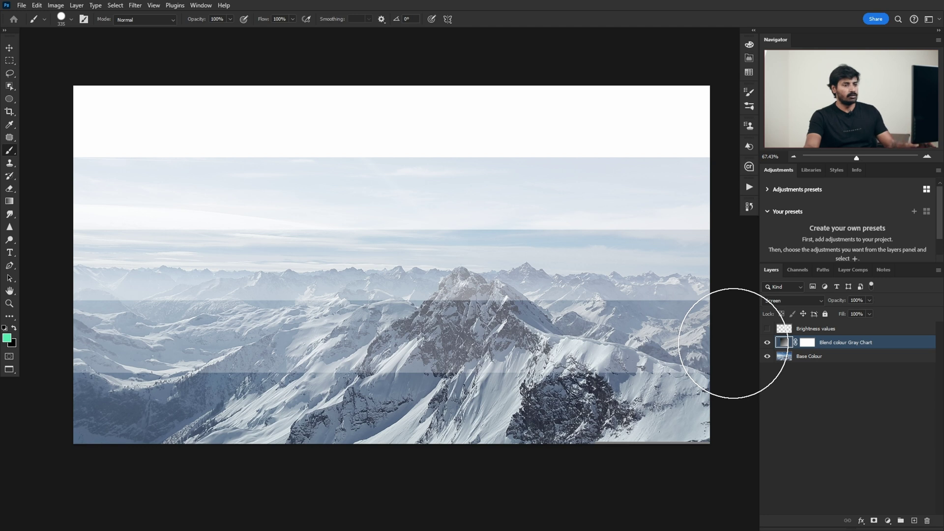
pyautogui.click(767, 343)
pyautogui.moveTo(168, 412); pyautogui.dragTo(255, 407)
pyautogui.click(768, 342)
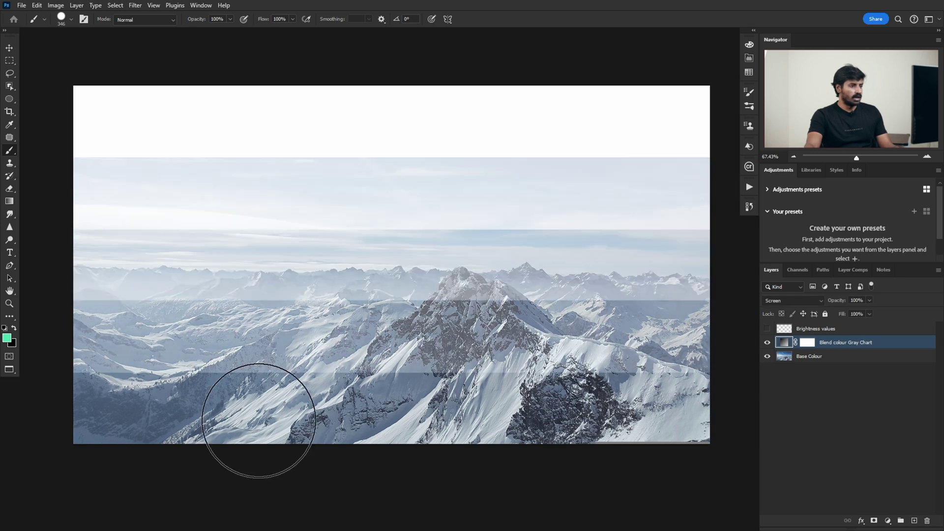
pyautogui.moveTo(489, 338); pyautogui.dragTo(450, 333)
pyautogui.click(768, 329)
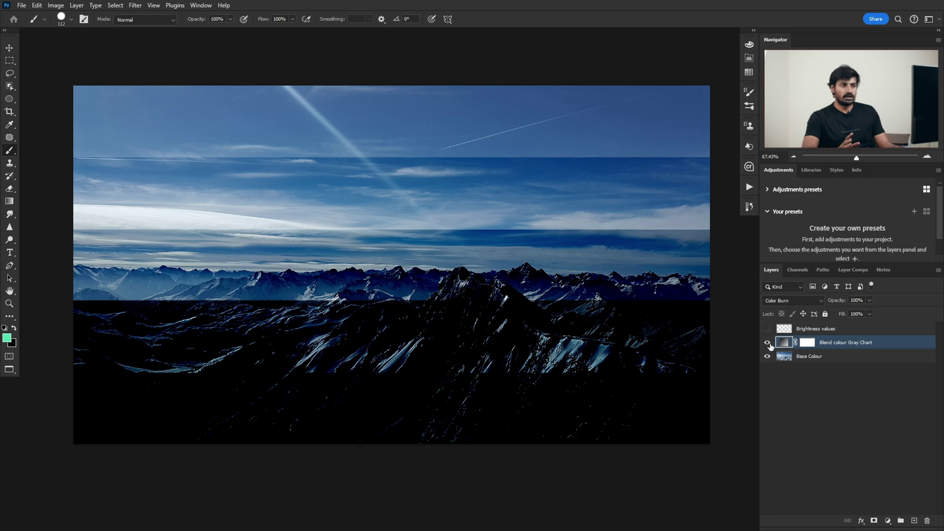
# Set the Blend colour Gray Chart layer's blend mode to Color Dodge.
pyautogui.click(799, 301)
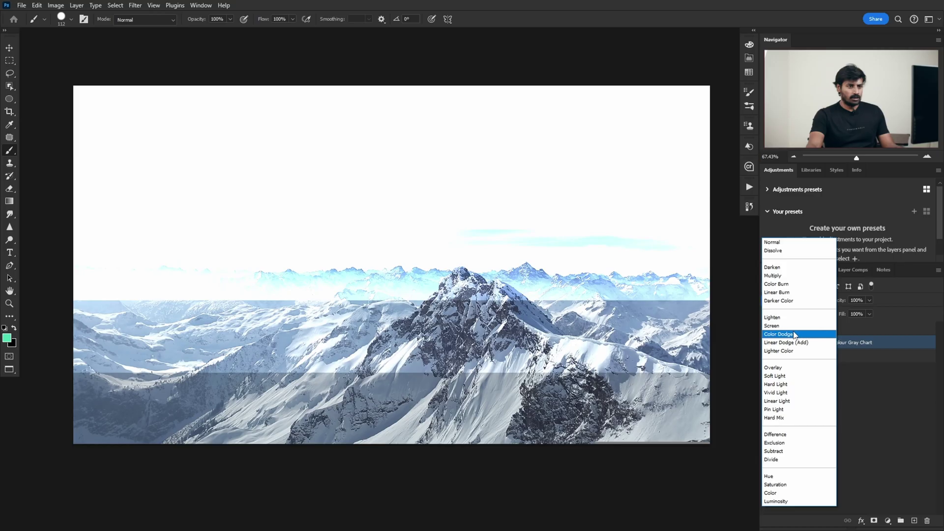
pyautogui.click(782, 331)
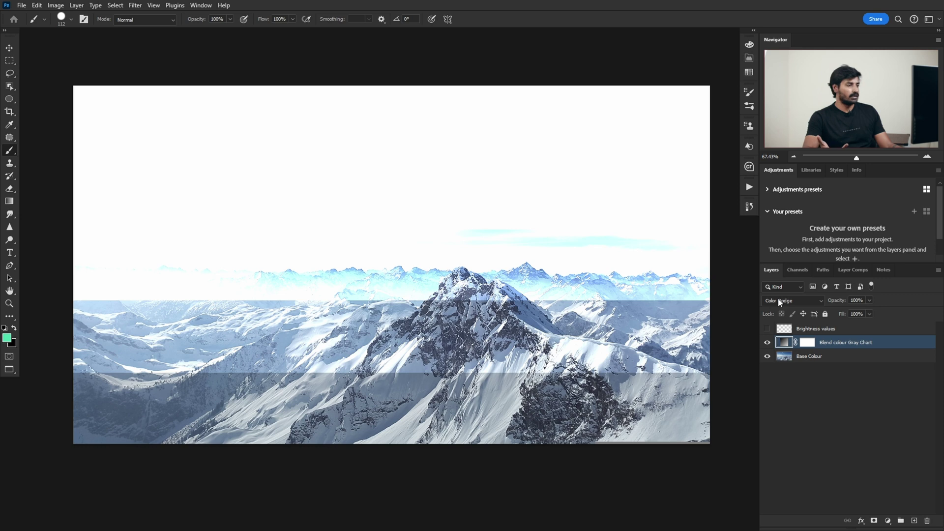
# Duplicate the Base Colour layer, hide the gray chart, and set the copy to Color Dodge.
pyautogui.click(811, 357)
pyautogui.hotkey('ctrl', 'j')
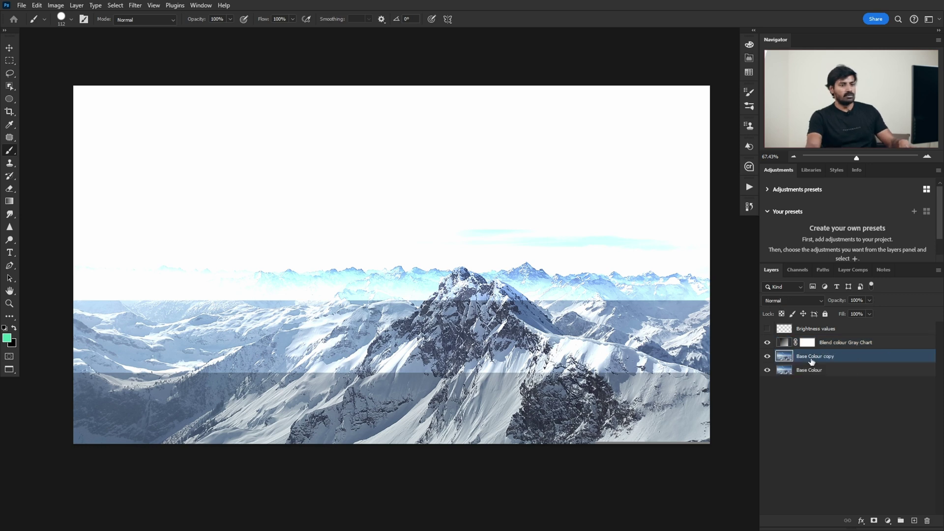
pyautogui.click(767, 343)
pyautogui.click(808, 299)
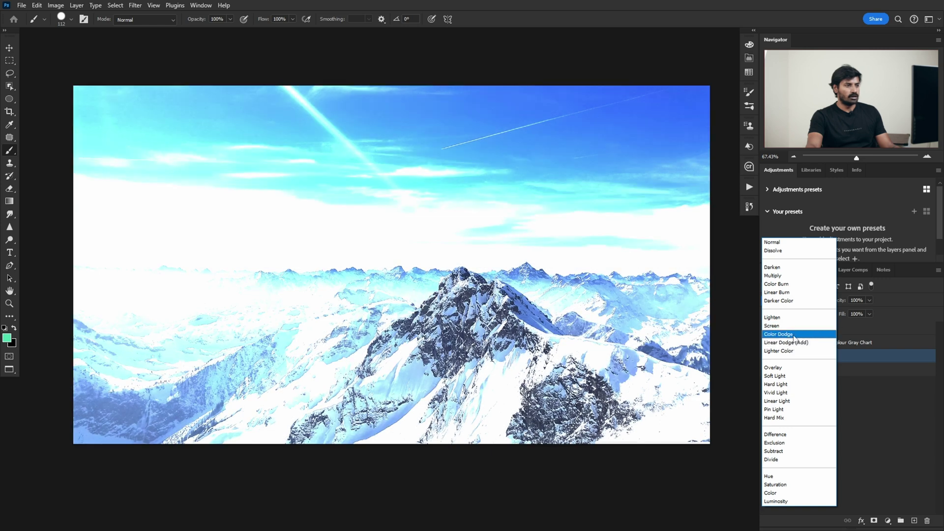
pyautogui.click(794, 334)
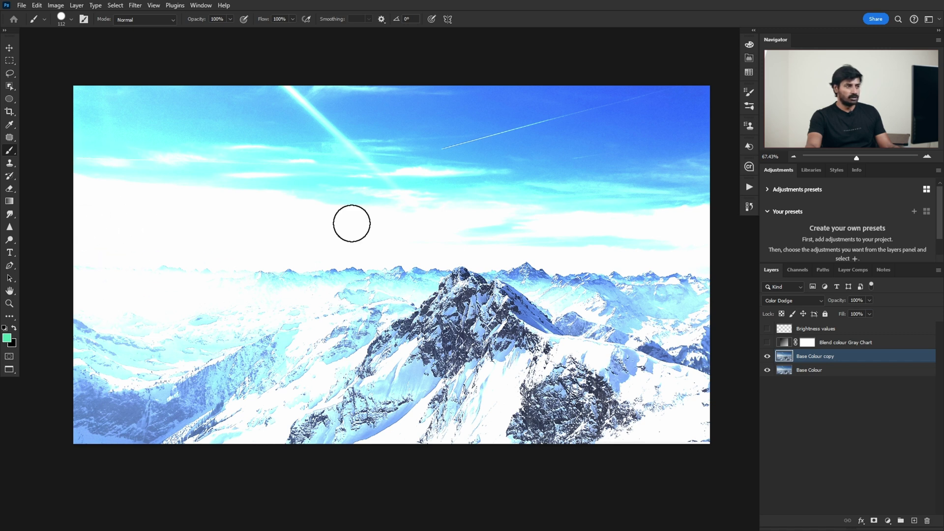
# Toggle the Base Colour copy's visibility to compare its Color Dodge effect with the original photo.
pyautogui.click(768, 357)
pyautogui.click(768, 357)
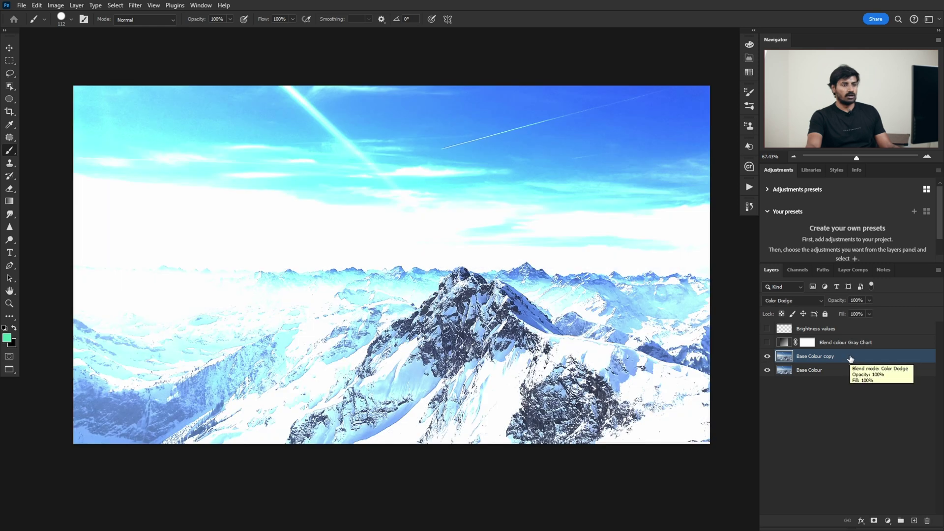
pyautogui.click(836, 370)
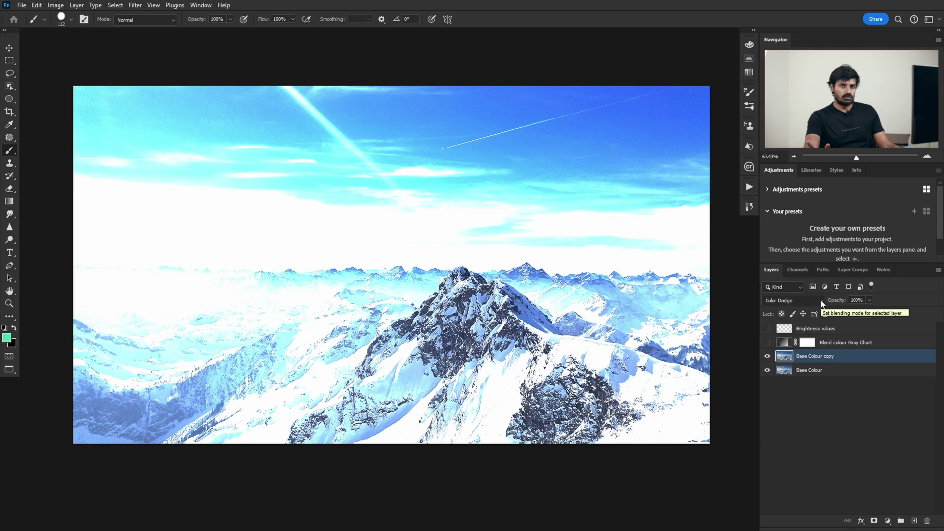
# Change the Base Colour copy's blend mode to Linear Burn and hide that layer.
pyautogui.click(821, 301)
pyautogui.click(820, 374)
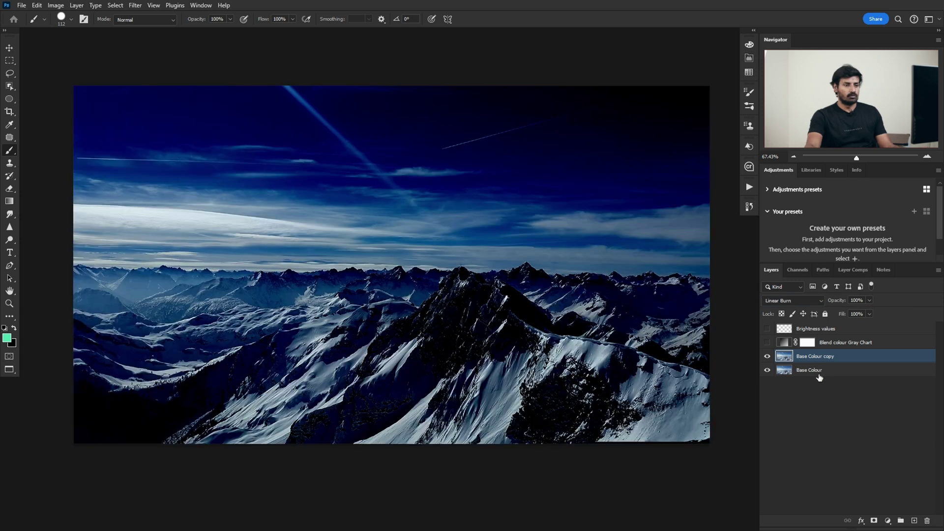
pyautogui.click(767, 356)
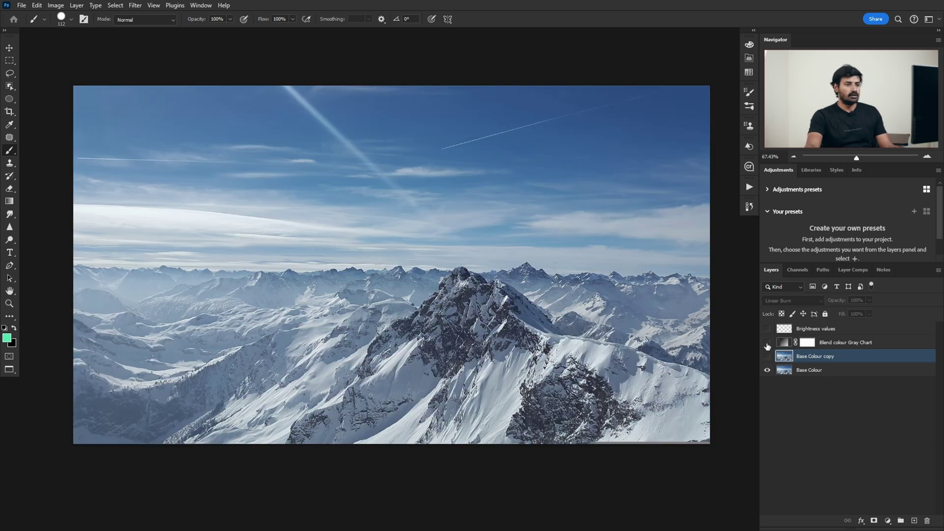
# Show the Blend colour Gray Chart layer and set it to Linear Burn over the base photo.
pyautogui.click(767, 342)
pyautogui.click(821, 342)
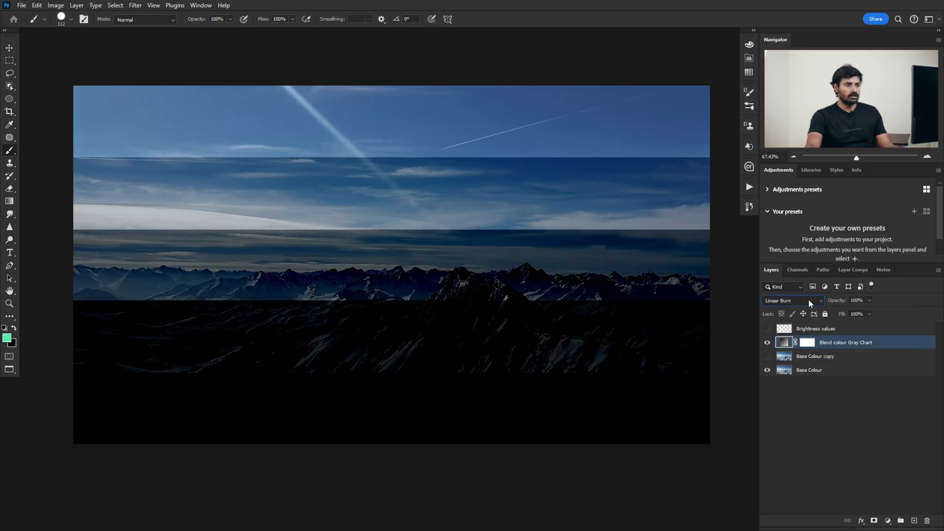
pyautogui.click(809, 299)
pyautogui.click(788, 293)
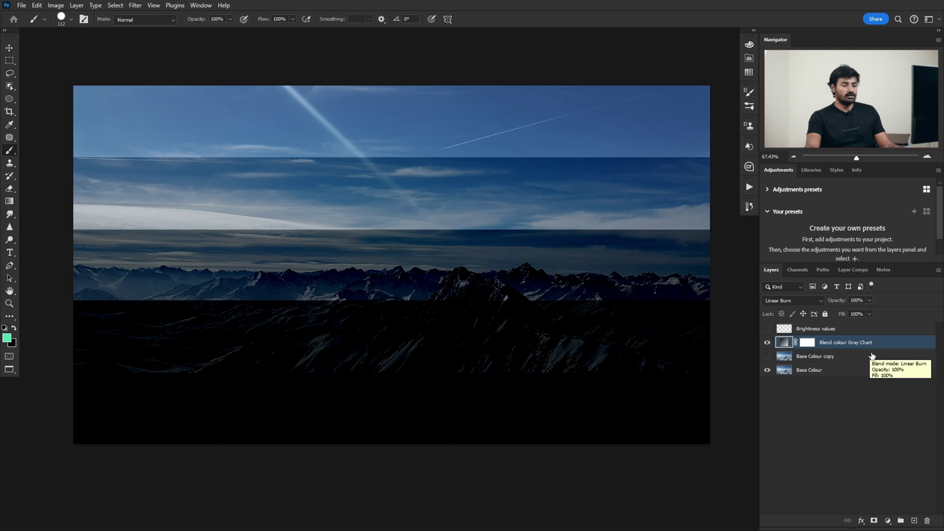
# Hide the gray chart, show the Base Colour copy in Linear Burn again, and duplicate that copy.
pyautogui.click(768, 342)
pyautogui.click(784, 356)
pyautogui.click(767, 356)
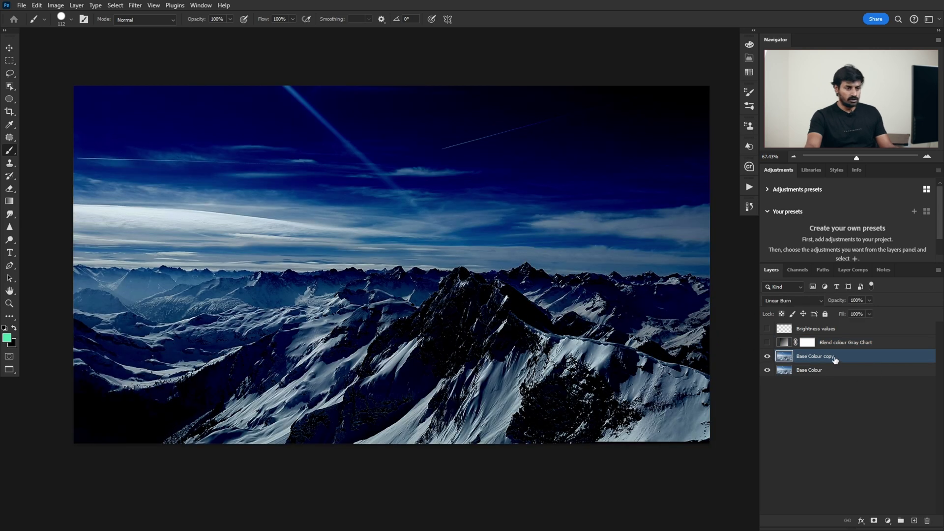
pyautogui.click(821, 303)
pyautogui.click(821, 302)
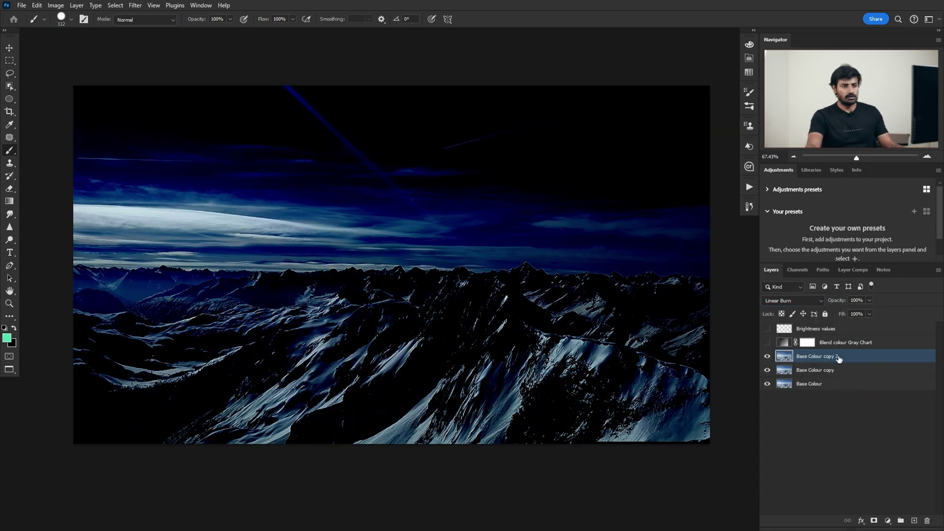
# Try Color Dodge and Linear Burn on Base Colour copy 2 with the first copy hidden, and delete Base Colour copy 2.
pyautogui.click(787, 300)
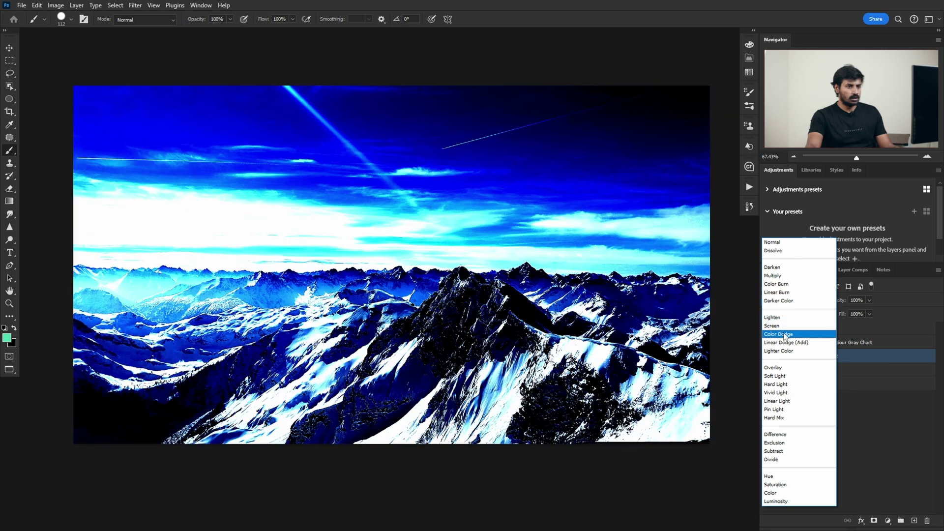
pyautogui.click(782, 334)
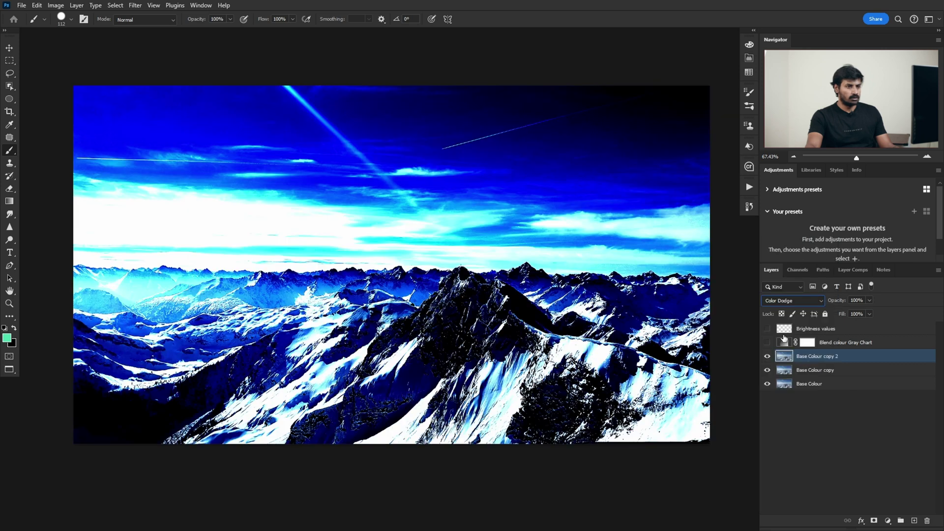
pyautogui.click(767, 370)
pyautogui.click(787, 301)
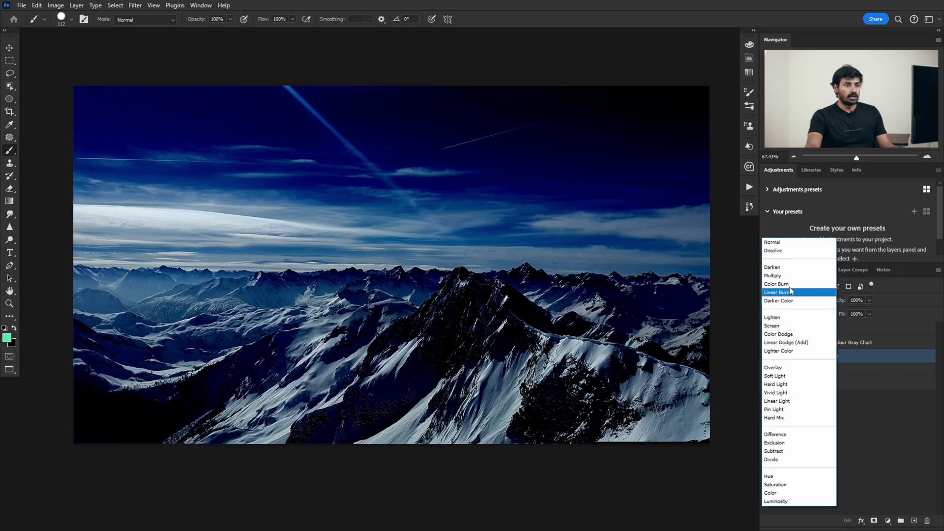
pyautogui.click(776, 296)
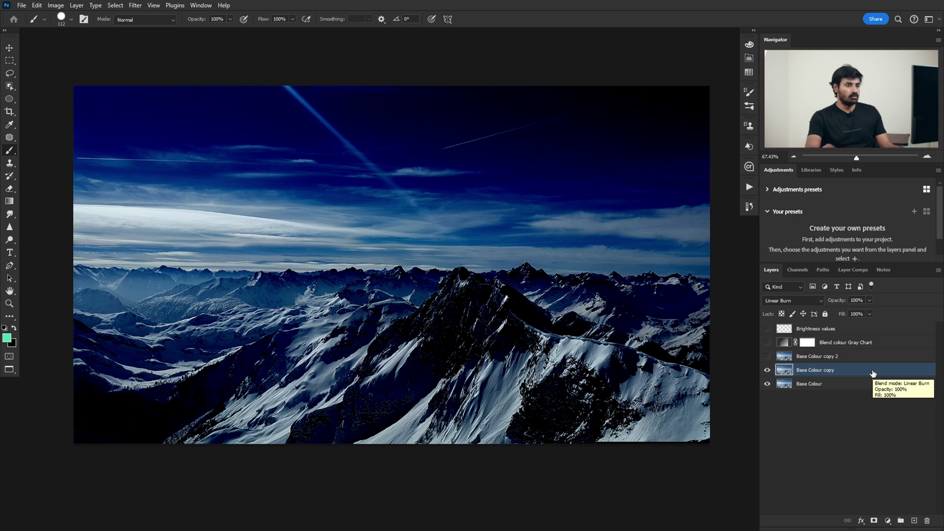
pyautogui.moveTo(828, 360); pyautogui.dragTo(929, 523)
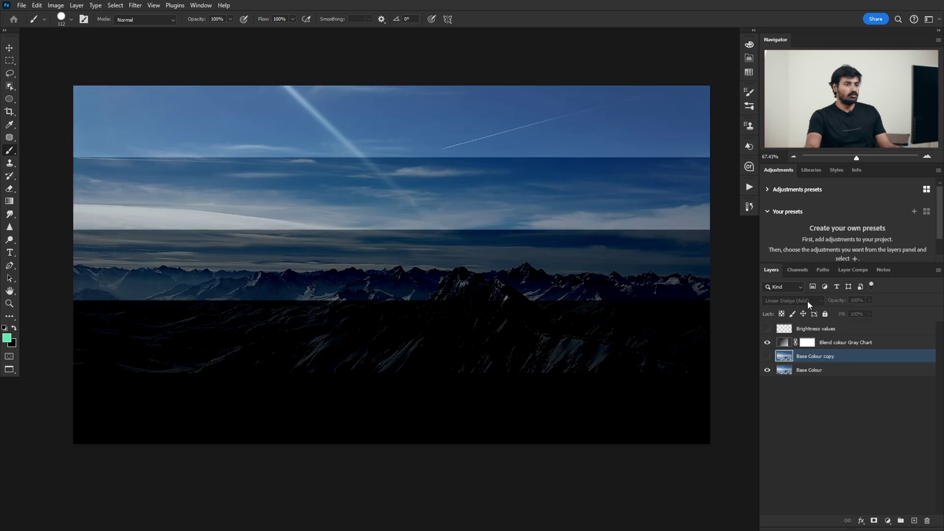
# Compare the Blend colour Gray Chart layer against the base photo by toggling its visibility, and apply Linear Dodge (Add) to it.
pyautogui.click(840, 344)
pyautogui.click(768, 343)
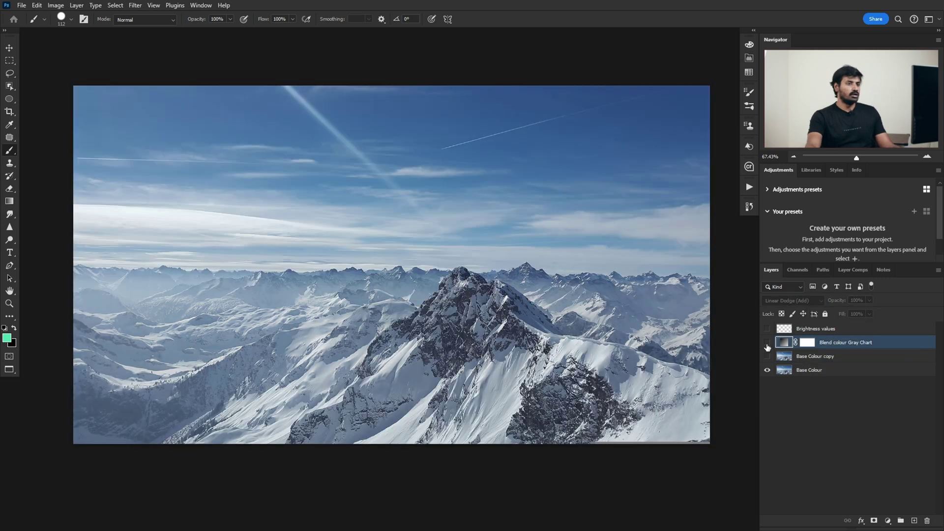
pyautogui.click(767, 343)
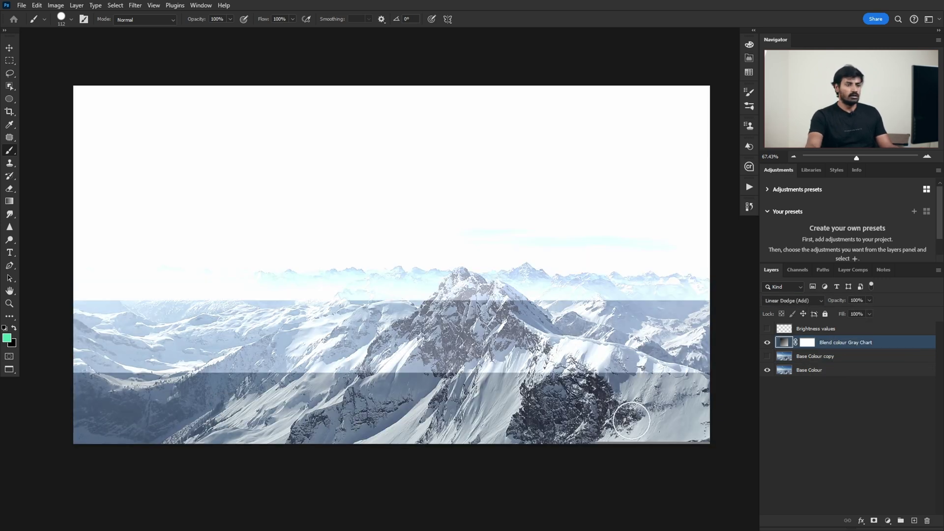
pyautogui.click(797, 300)
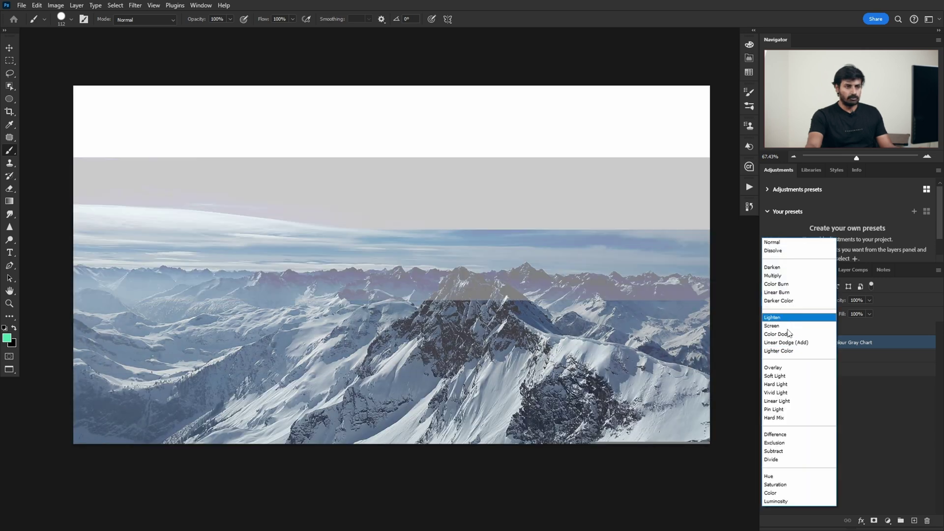
pyautogui.click(786, 342)
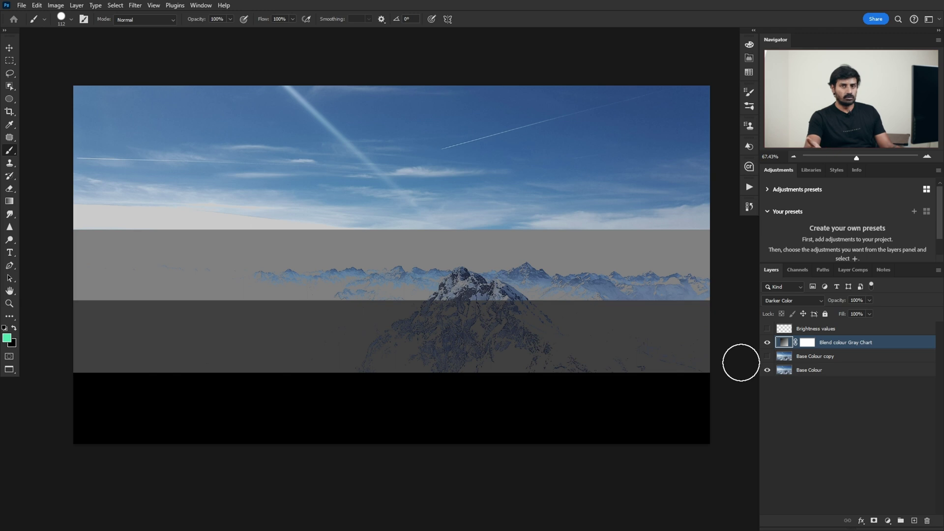
# Hide the gray chart and photo layers and add a new empty layer above Brightness values.
pyautogui.click(811, 329)
pyautogui.moveTo(767, 342); pyautogui.dragTo(771, 384)
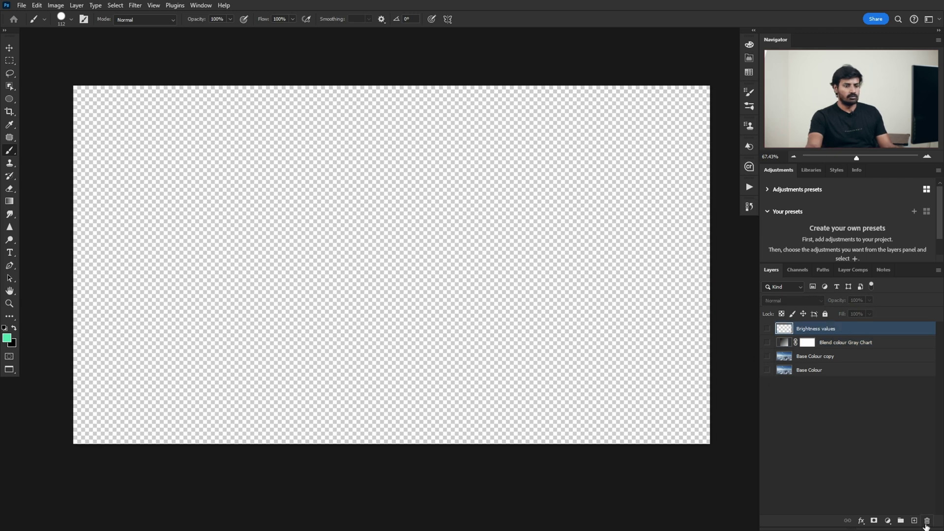
pyautogui.click(915, 520)
# Set the foreground colour to green #2a9a76 and fill Layer 1 with it.
pyautogui.click(7, 337)
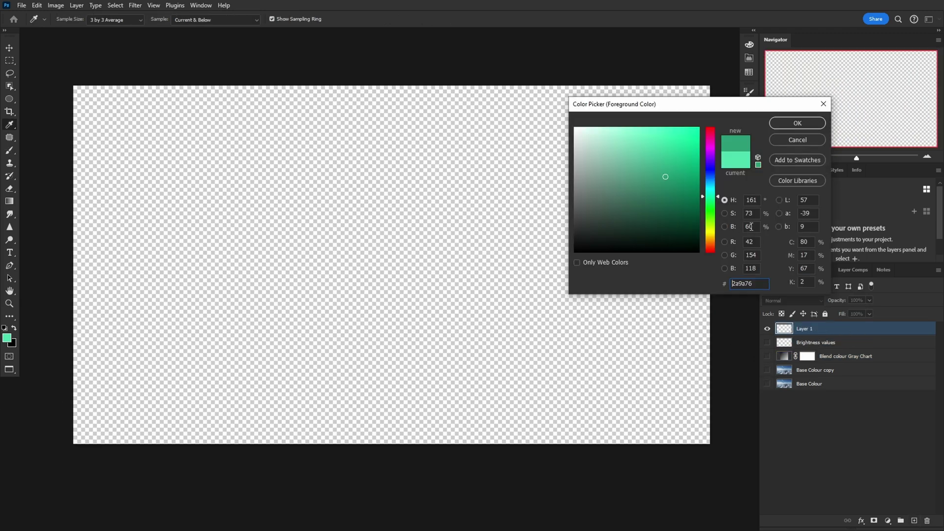
pyautogui.click(751, 227)
pyautogui.press('Return')
pyautogui.press('b')
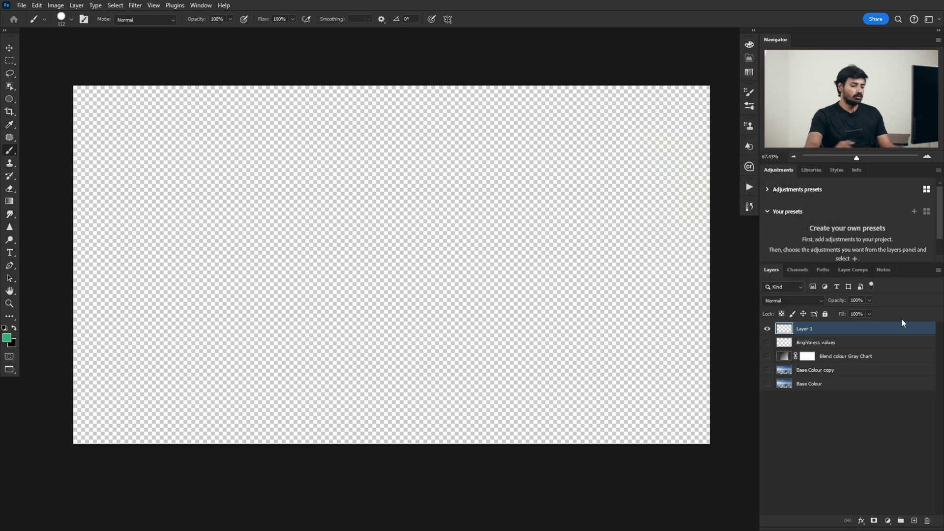
pyautogui.hotkey('alt', 'BackSpace')
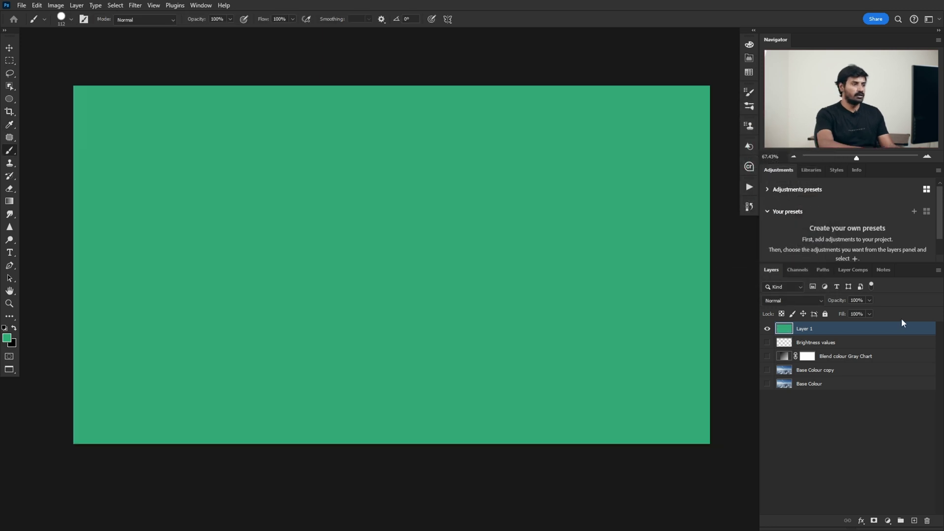
# Add another new layer and stamp one dark blue #1a265c circle at the canvas centre with the brush enlarged to 495.
pyautogui.click(915, 520)
pyautogui.press(']')
pyautogui.press(']')
pyautogui.press(']')
pyautogui.press(']')
pyautogui.press(']')
pyautogui.press(']')
pyautogui.press(']')
pyautogui.press(']')
pyautogui.click(391, 262)
# Set Layer 2 to Darker Color, compare it with Darken, and return it to Darker Color.
pyautogui.click(802, 301)
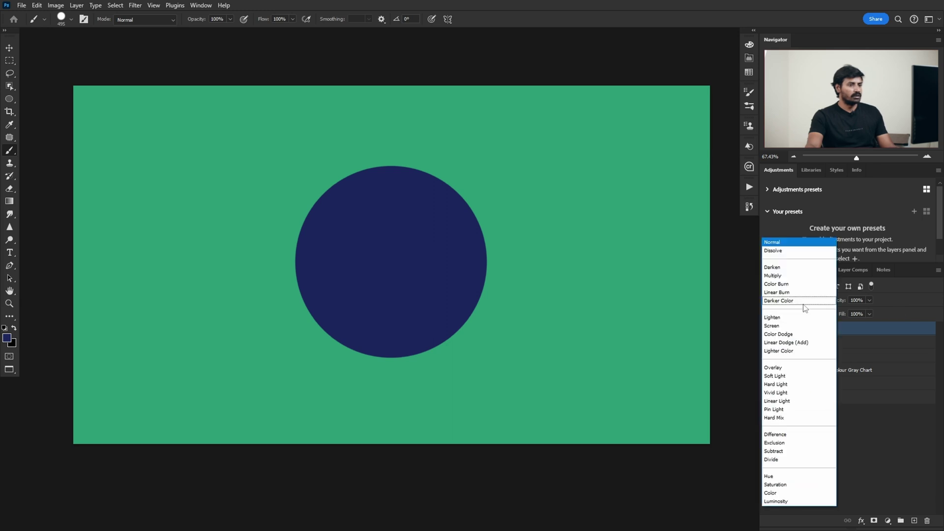
pyautogui.click(802, 301)
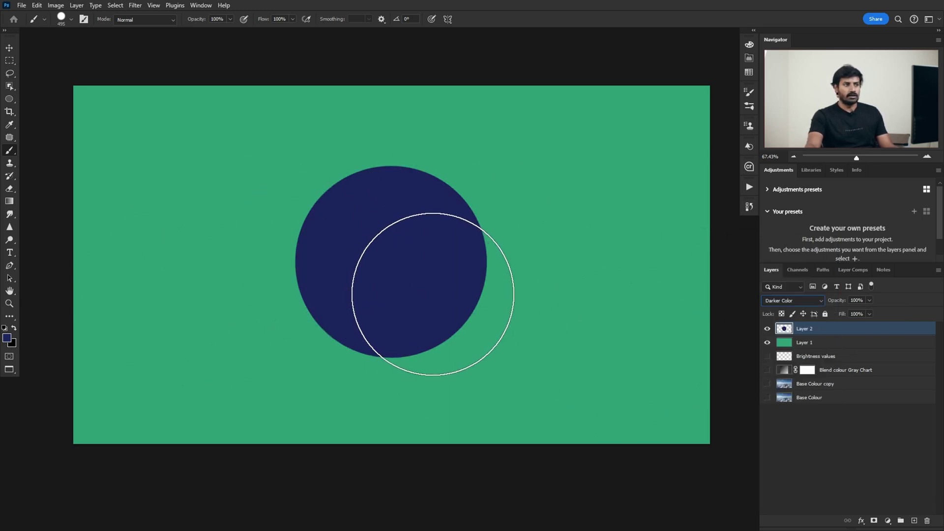
pyautogui.click(802, 300)
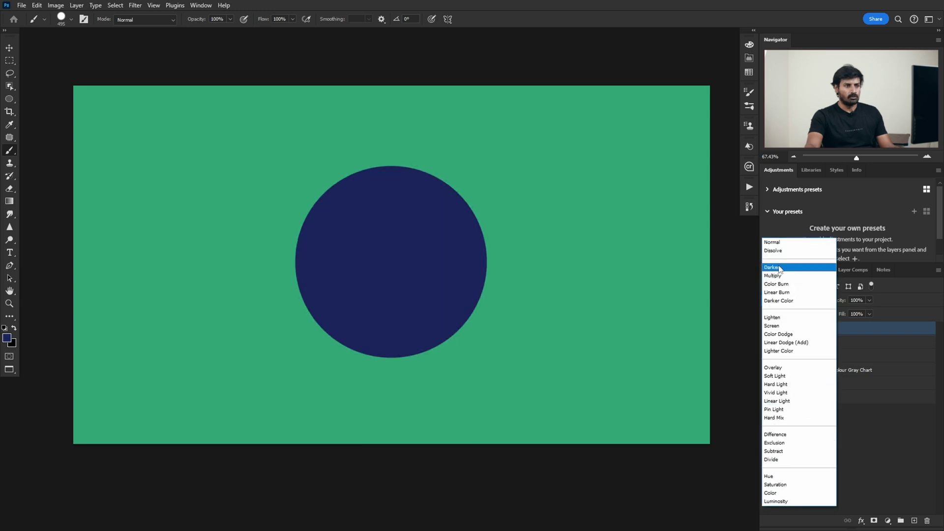
pyautogui.click(797, 268)
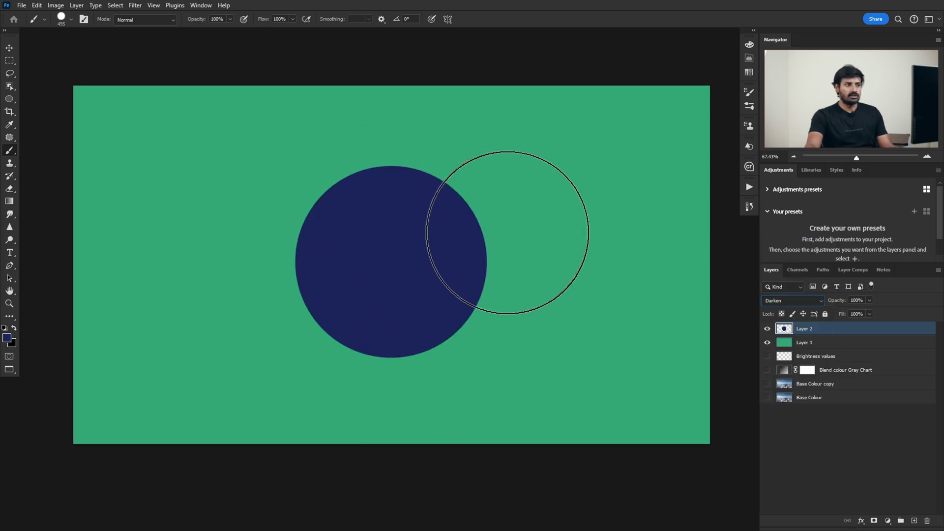
pyautogui.click(793, 301)
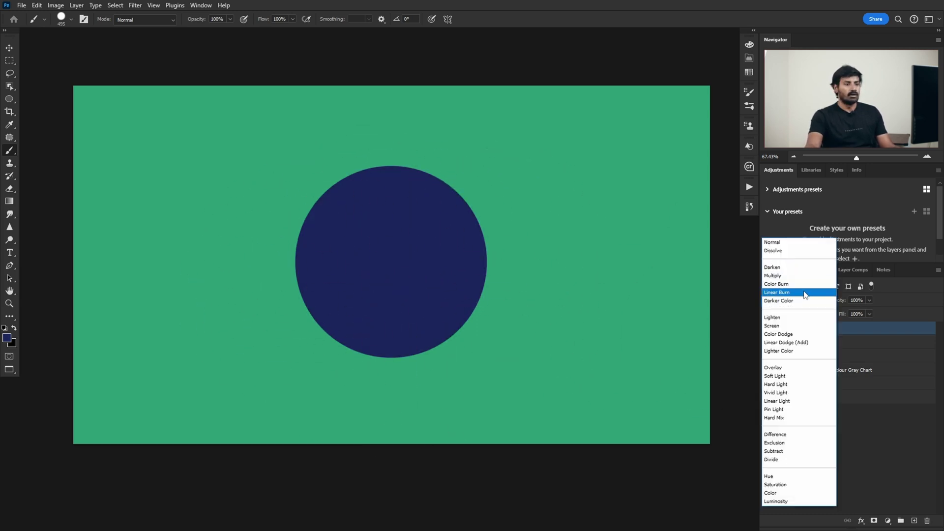
pyautogui.click(785, 298)
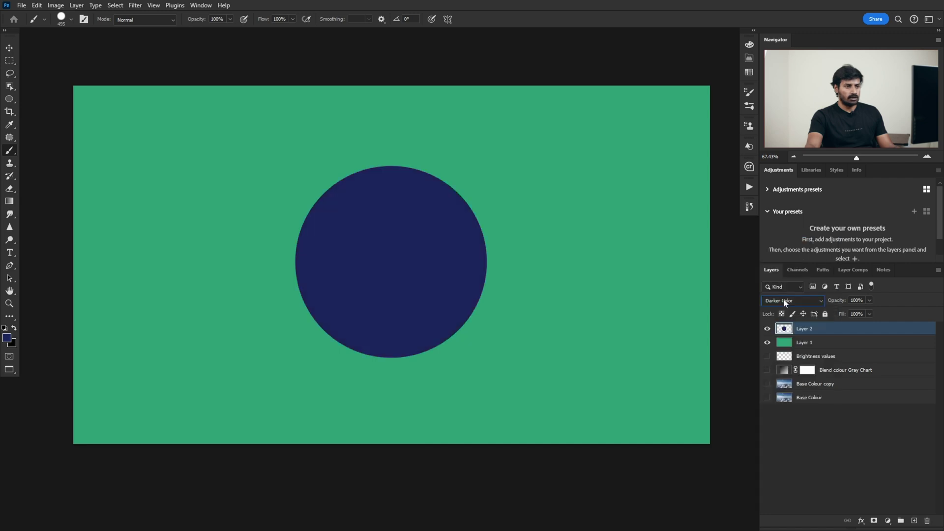
# Toggle Layer 1's visibility and select Layer 1 and Layer 2 in turn to compare the green fill with the blue circle.
pyautogui.click(819, 347)
pyautogui.click(825, 334)
pyautogui.click(768, 343)
pyautogui.click(768, 343)
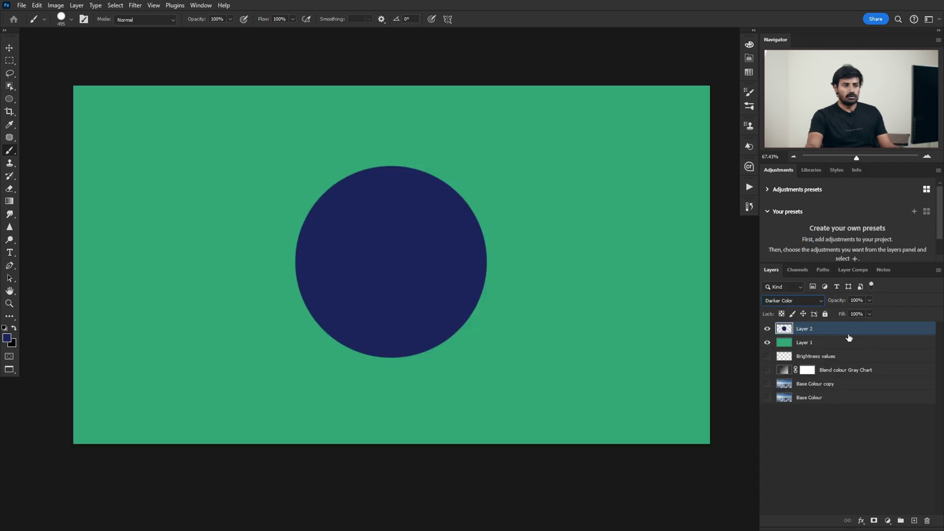
pyautogui.click(818, 347)
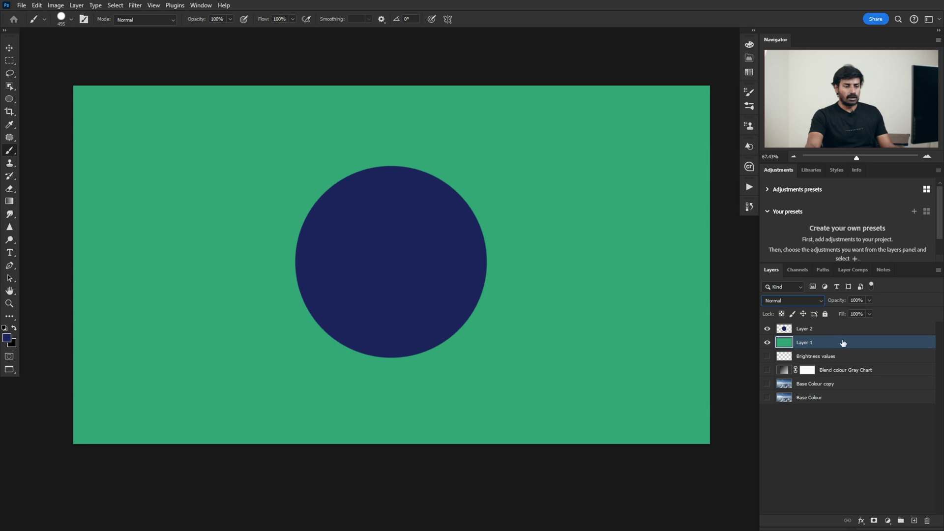
pyautogui.click(827, 332)
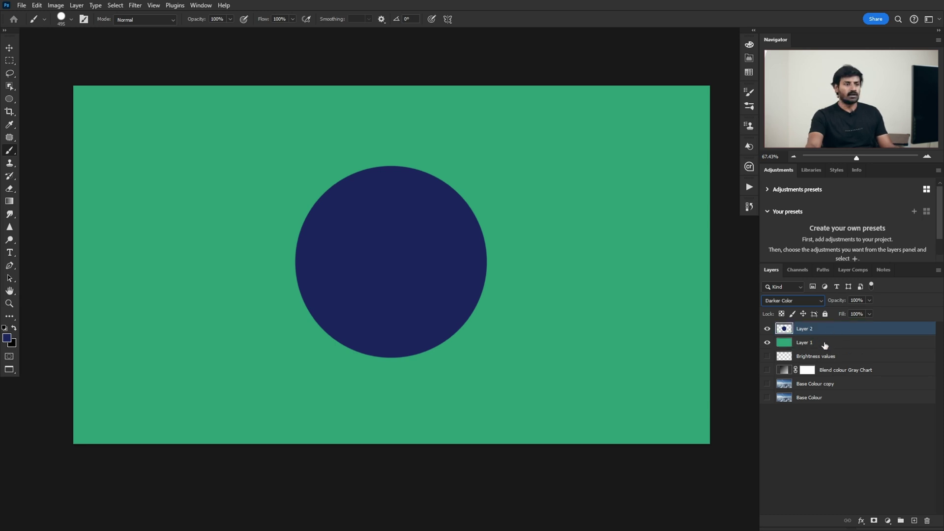
pyautogui.click(820, 346)
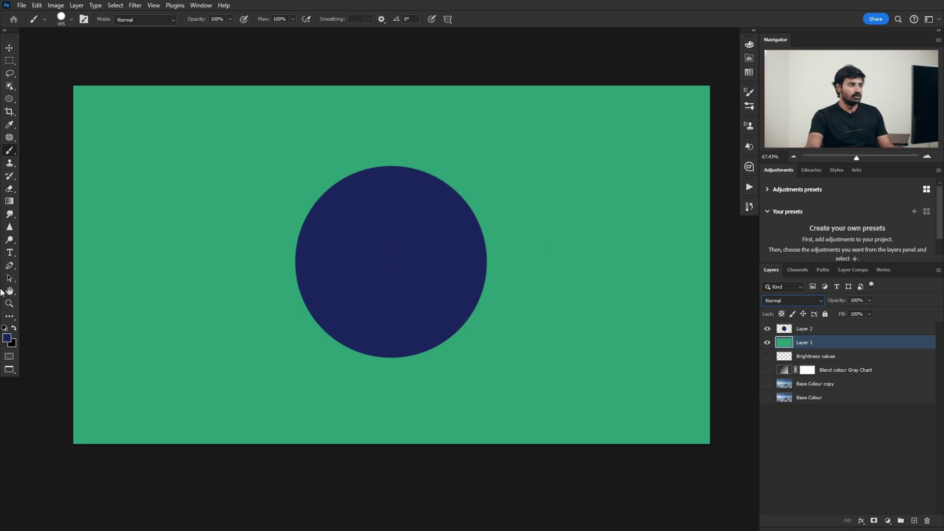
# Check the brightness values of the green background and the blue circle in the Color Picker without changing the foreground colour.
pyautogui.click(7, 339)
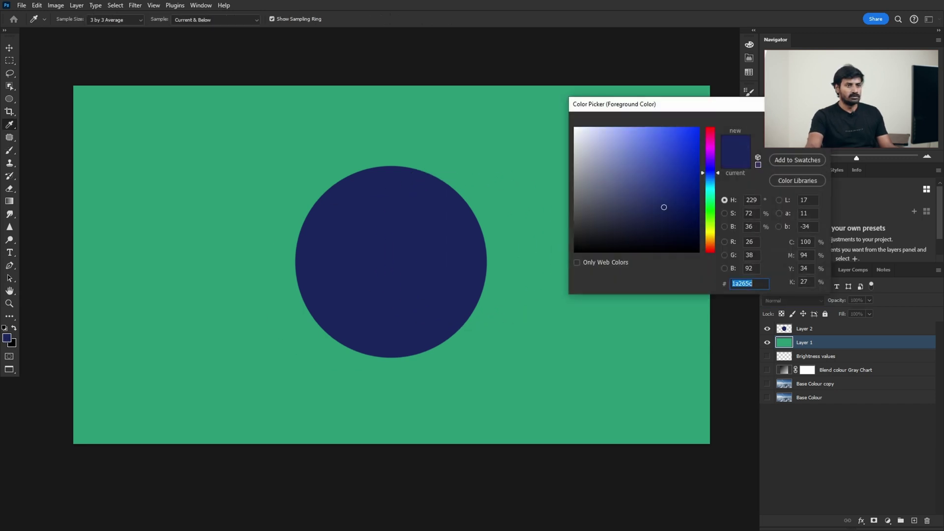
pyautogui.click(183, 154)
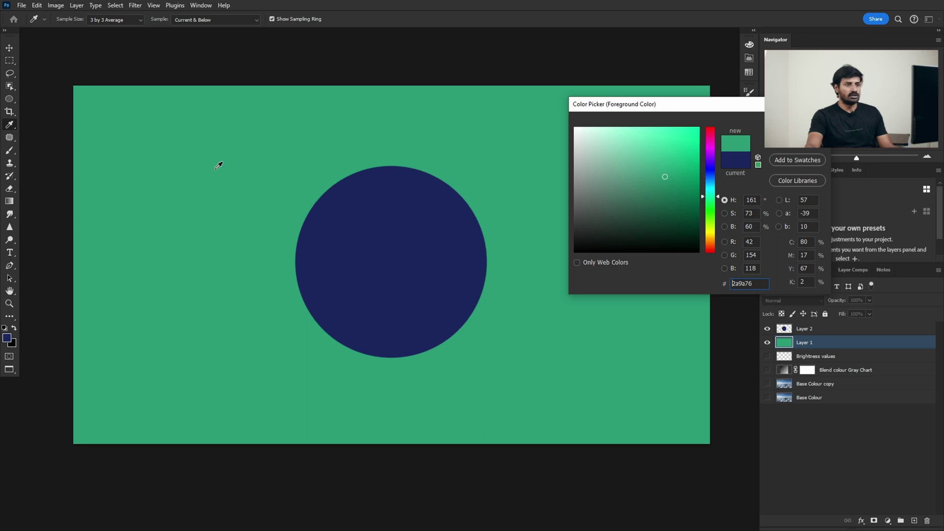
pyautogui.press('Escape')
pyautogui.click(7, 338)
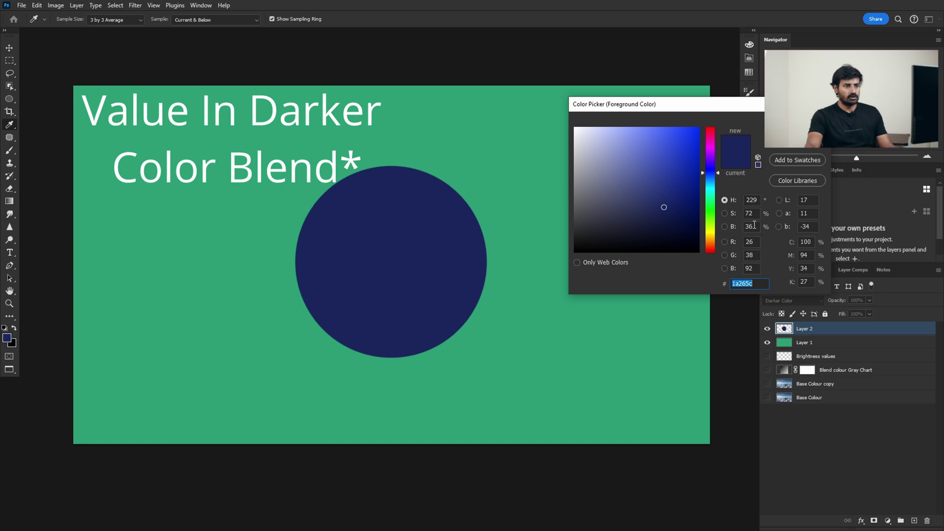
pyautogui.press('Escape')
# Hide the green Layer 1 and sample the blue circle on its own with the Color Picker.
pyautogui.click(767, 343)
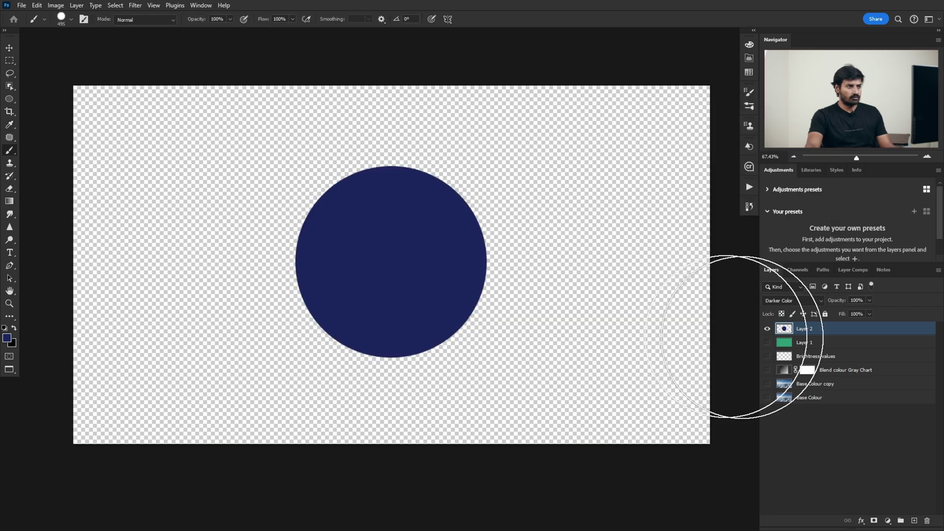
pyautogui.click(7, 337)
pyautogui.click(474, 219)
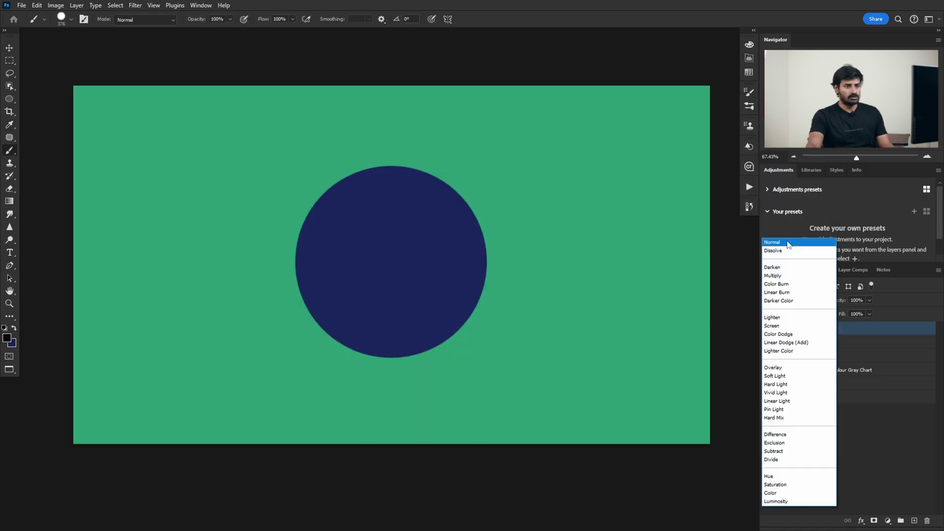
# Examine the blue circle's colour values in the Color Picker with Layer 2 set to Normal, and restore Layer 2 to Darker Color.
pyautogui.click(764, 246)
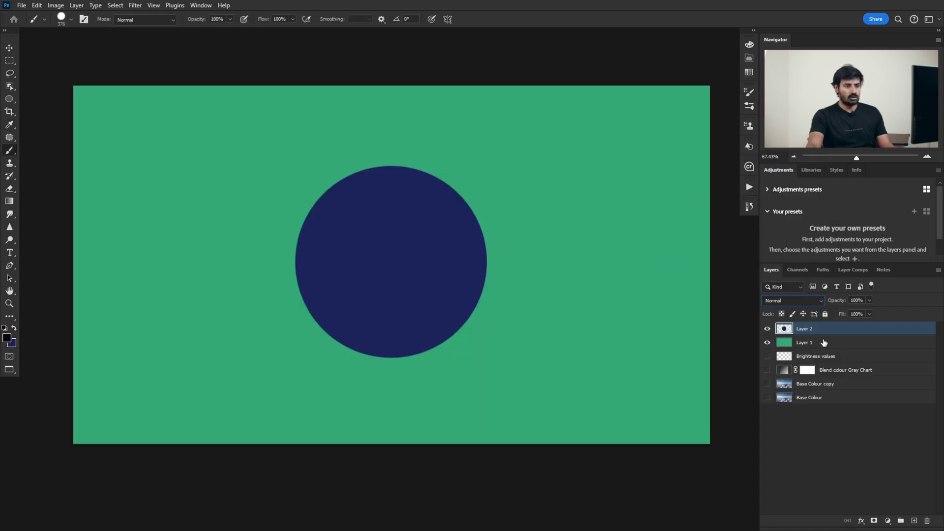
pyautogui.click(6, 337)
pyautogui.click(393, 234)
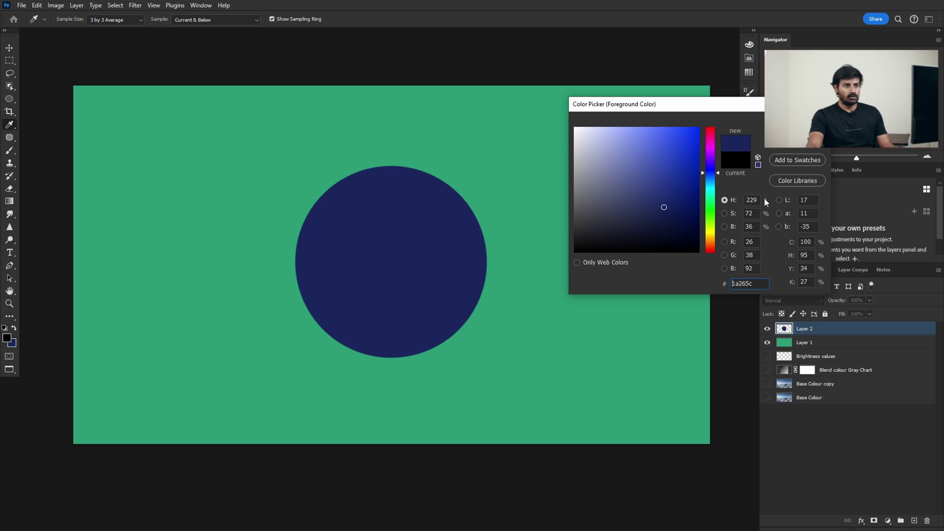
pyautogui.press('Return')
pyautogui.press('b')
pyautogui.click(787, 301)
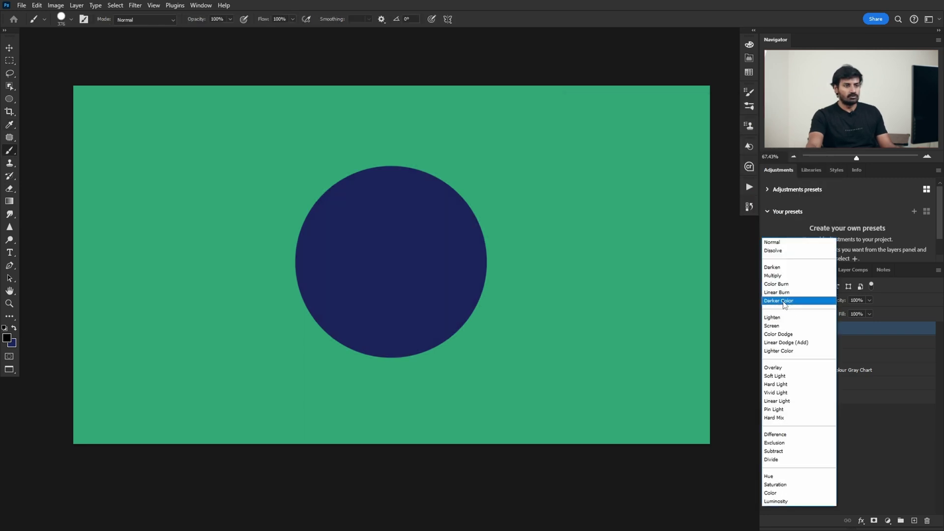
pyautogui.click(781, 301)
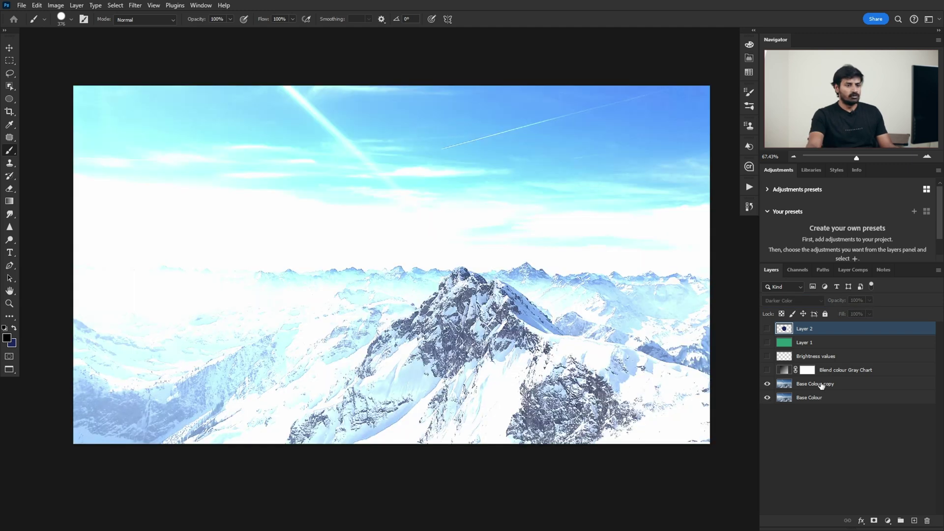
# Set the Base Colour copy layer to Darker Color over the base photo and hide it to compare.
pyautogui.click(826, 385)
pyautogui.click(818, 402)
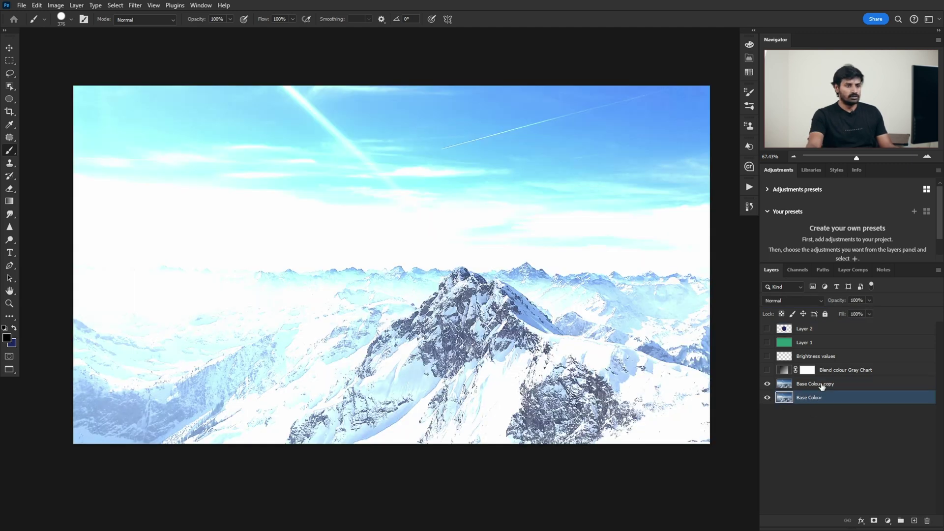
pyautogui.click(811, 385)
pyautogui.click(804, 302)
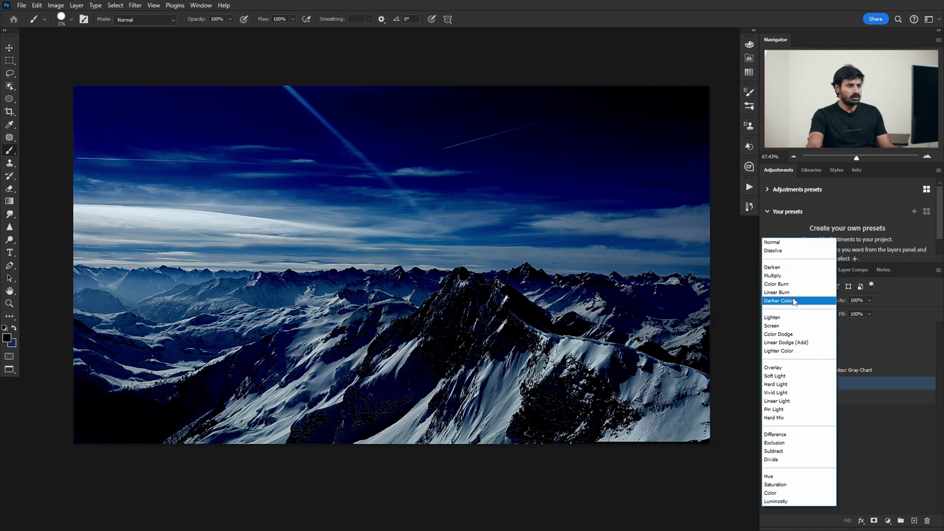
pyautogui.click(789, 300)
pyautogui.click(767, 384)
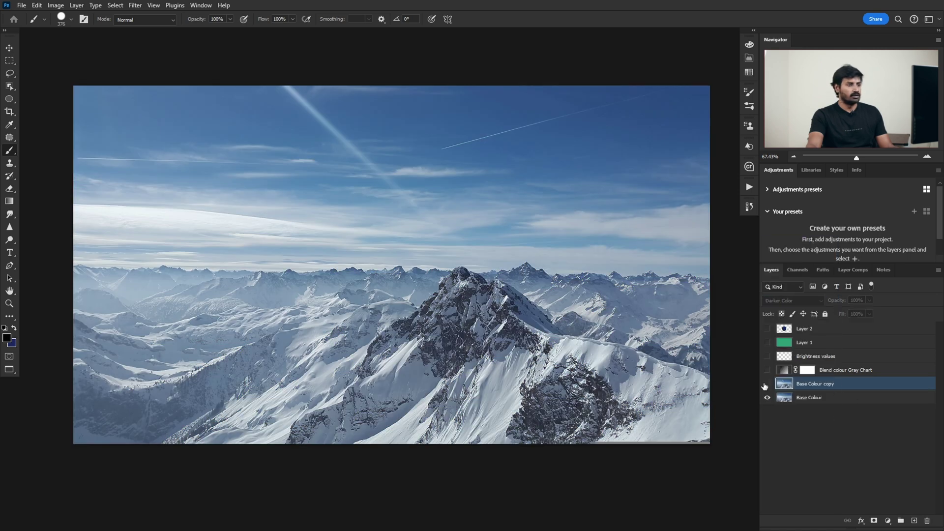
# Compare the photo with the Base Colour copy layer shown and hidden, and delete that copy.
pyautogui.click(767, 384)
pyautogui.click(767, 384)
pyautogui.click(766, 384)
pyautogui.click(767, 384)
pyautogui.click(767, 385)
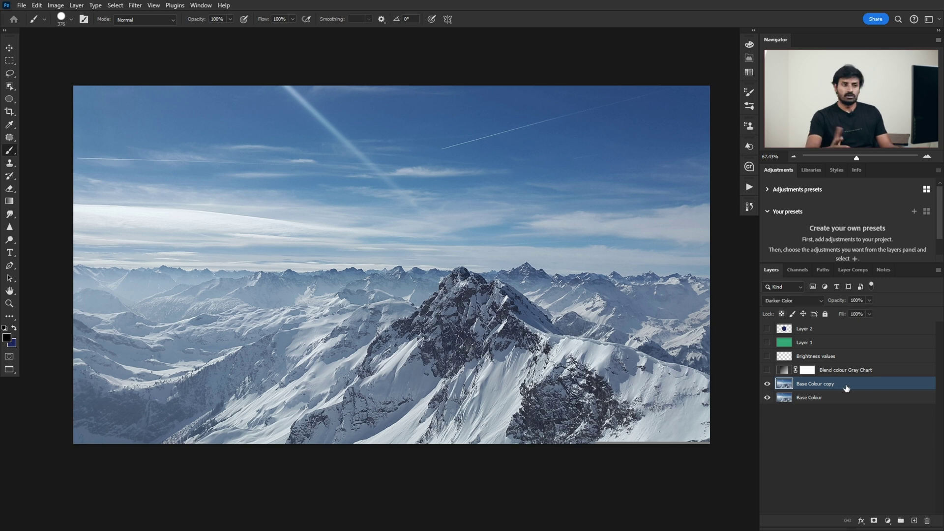
pyautogui.press('Delete')
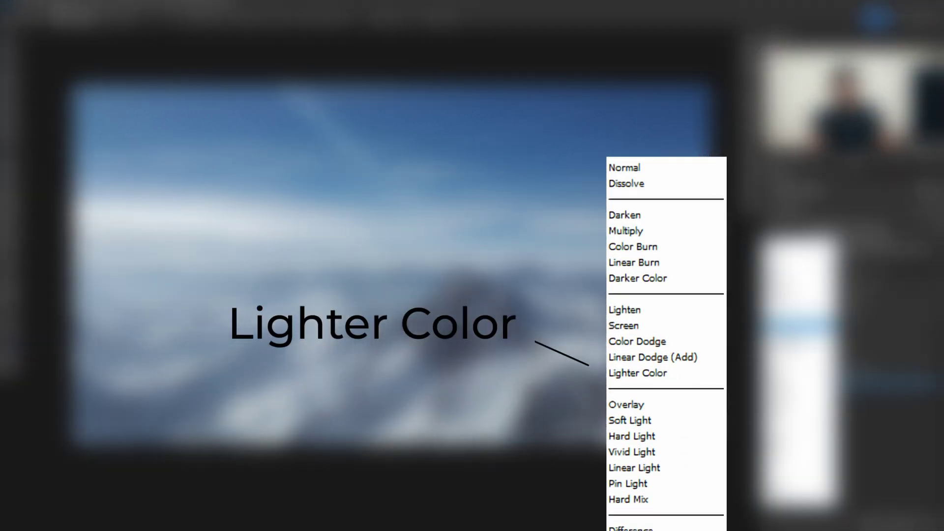
# Set the Blend colour Gray Chart layer to Lighter Color over the base photo, and hide both layers.
pyautogui.click(818, 306)
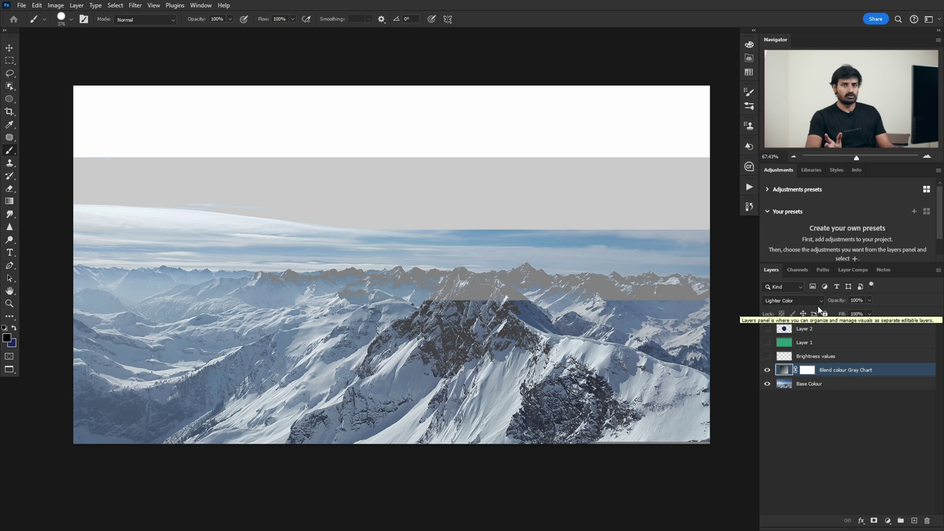
pyautogui.click(767, 384)
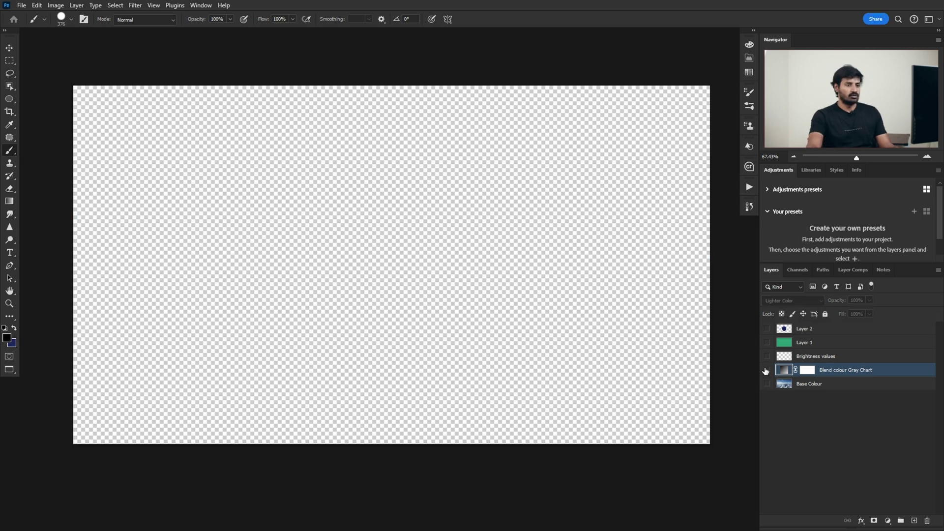
pyautogui.click(767, 370)
# Show Layer 1 and Layer 2, set Layer 2 to Lighter Color, and compare it with Layer 1 hidden and shown.
pyautogui.click(767, 343)
pyautogui.click(767, 329)
pyautogui.click(807, 328)
pyautogui.click(793, 301)
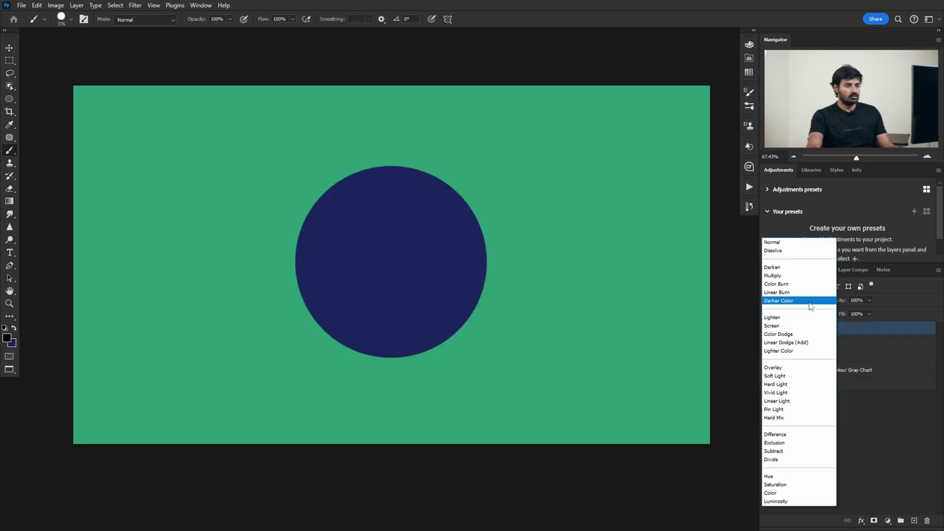
pyautogui.click(789, 351)
pyautogui.click(767, 343)
pyautogui.click(768, 342)
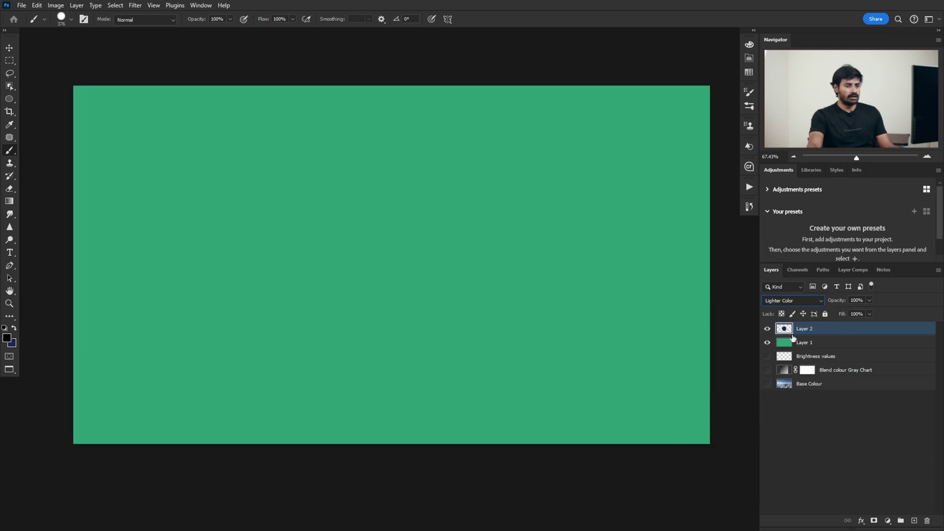
# Set the foreground colour to light pink ecb4b4 and paint a circle on the left of Layer 2 with a 563 px brush.
pyautogui.click(6, 338)
pyautogui.click(603, 136)
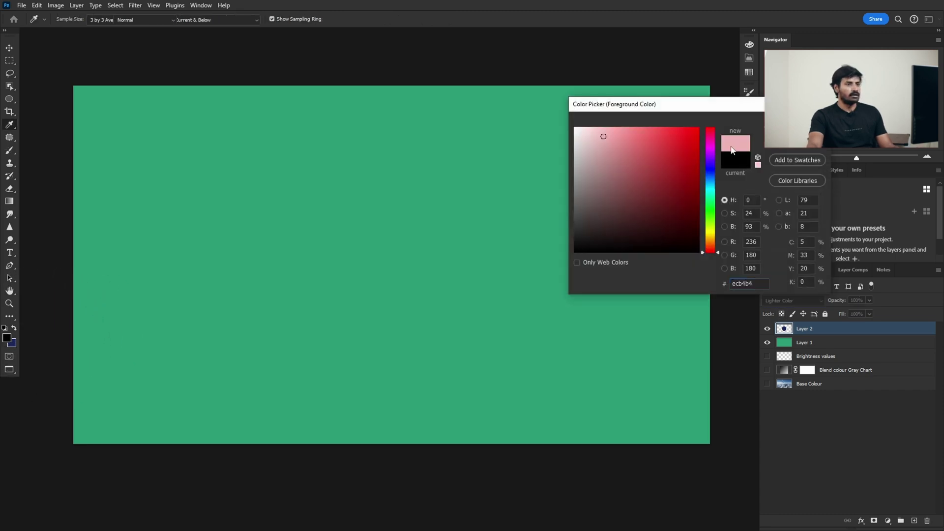
pyautogui.press('Return')
pyautogui.keyDown('alt'); pyautogui.rightClick(349, 227); pyautogui.keyUp('alt')
pyautogui.click(175, 238)
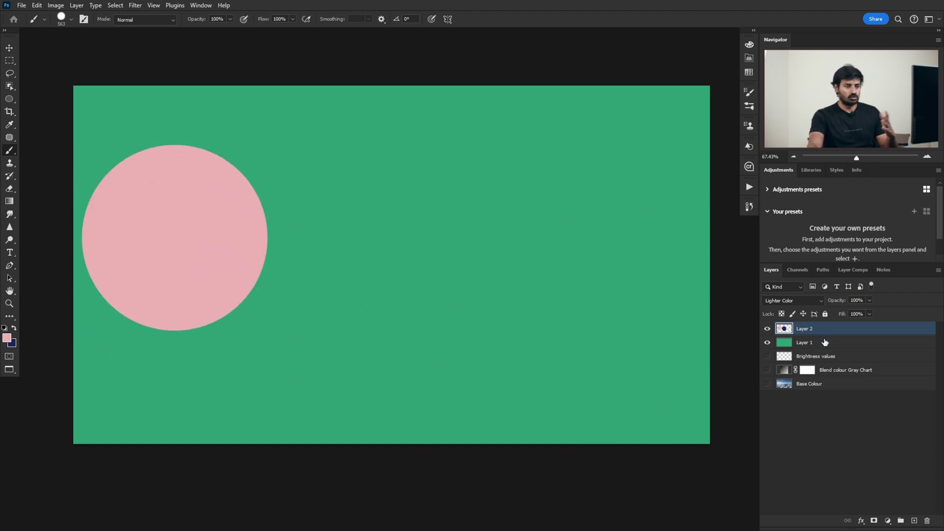
# Preview other blend modes such as Linear Burn on Layer 2 over the green background.
pyautogui.click(806, 300)
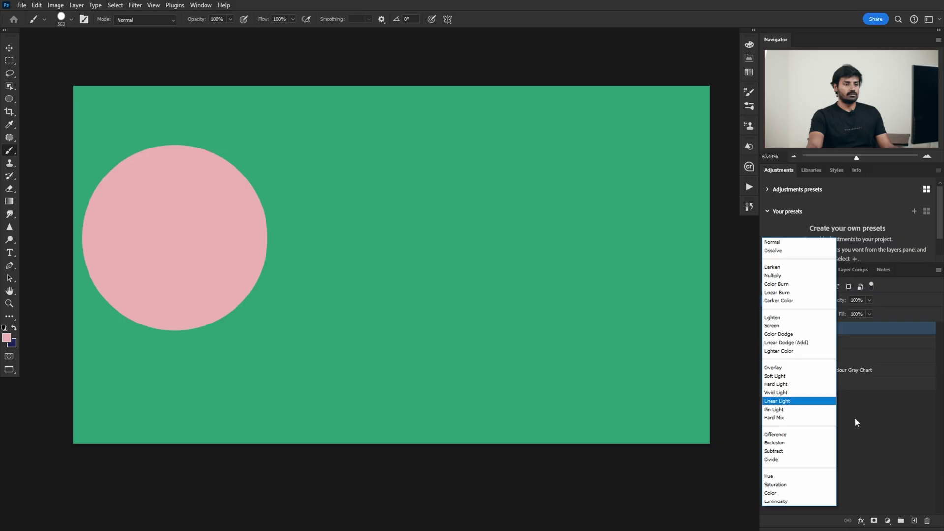
pyautogui.click(896, 435)
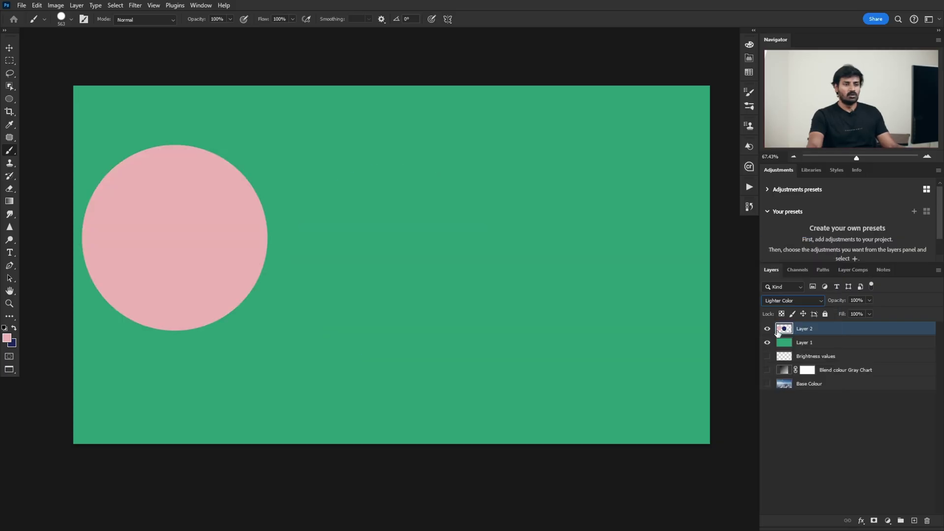
pyautogui.click(796, 303)
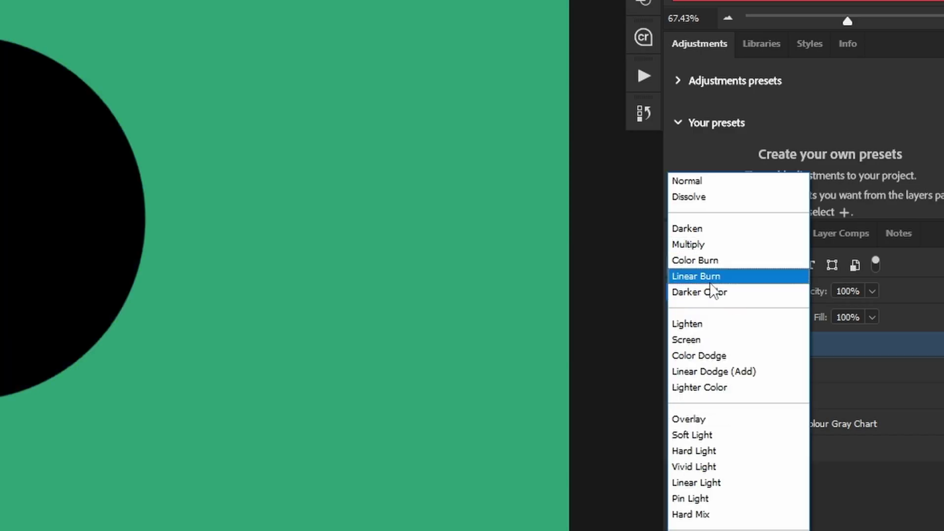